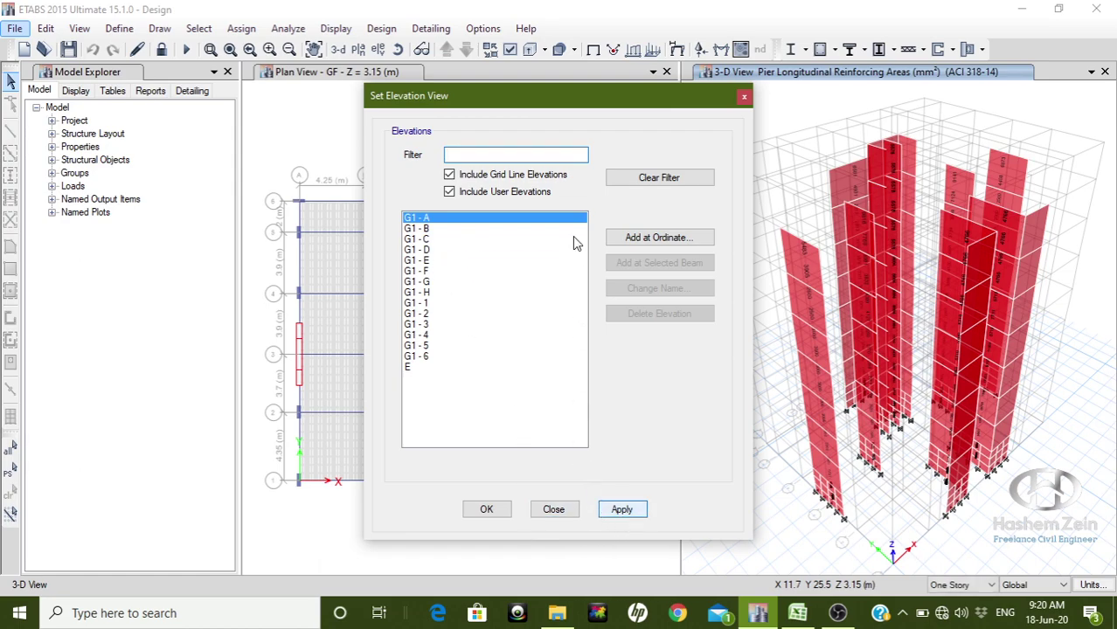
# Display elevation G1-A unobstructed by the Set Elevation View dialog, and check the Pier A design table in Excel before returning to ETABS.
pyautogui.moveTo(554, 105); pyautogui.dragTo(389, 90)
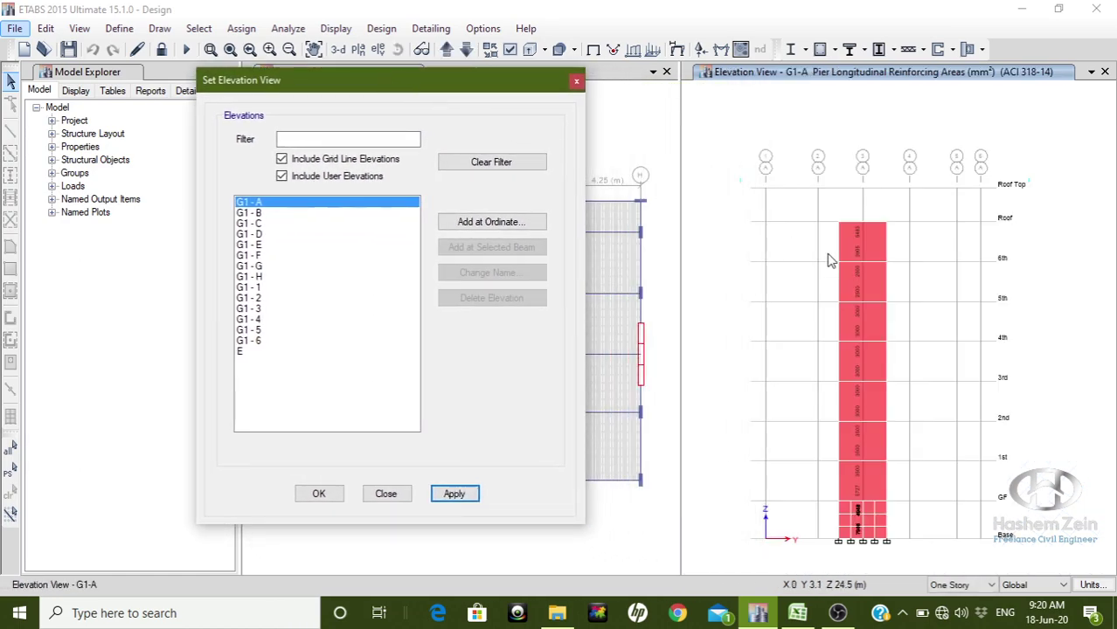
pyautogui.moveTo(859, 275)
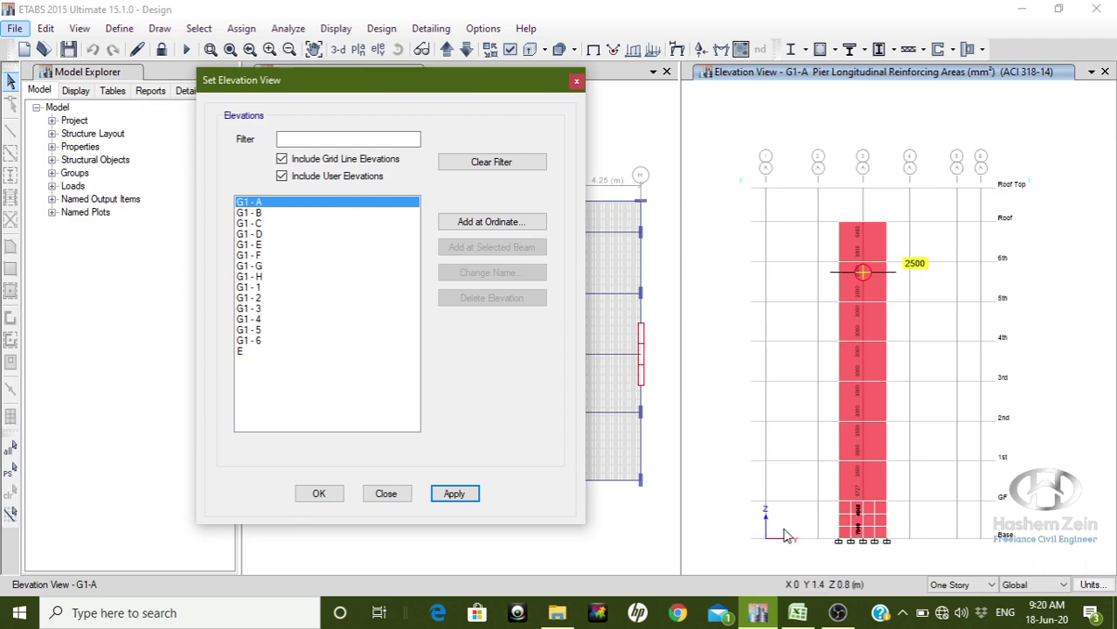
pyautogui.click(797, 614)
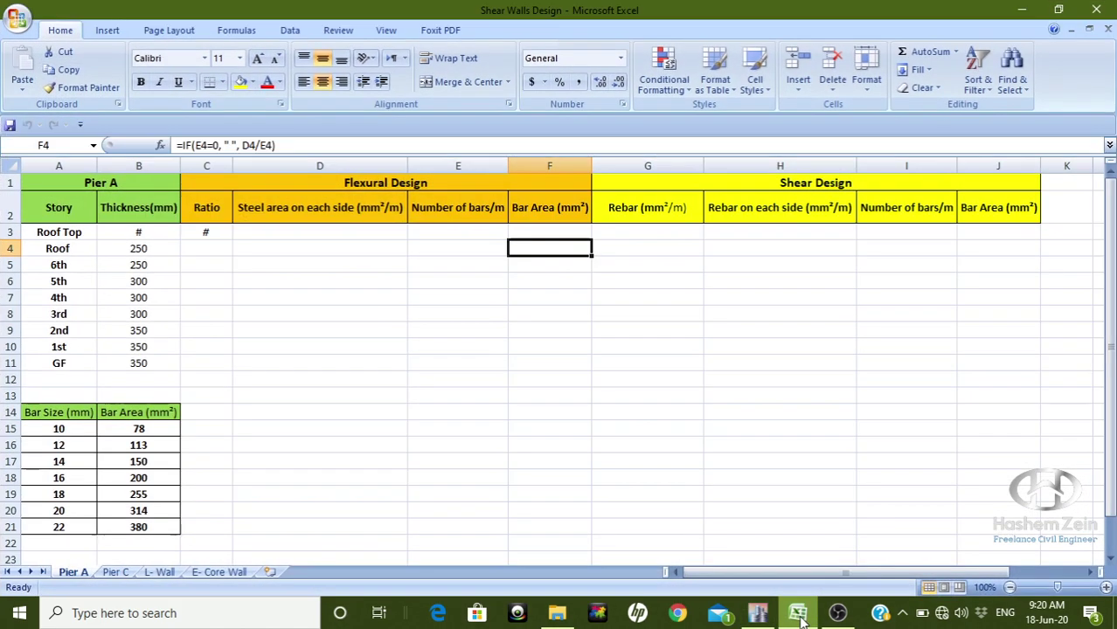
pyautogui.click(799, 615)
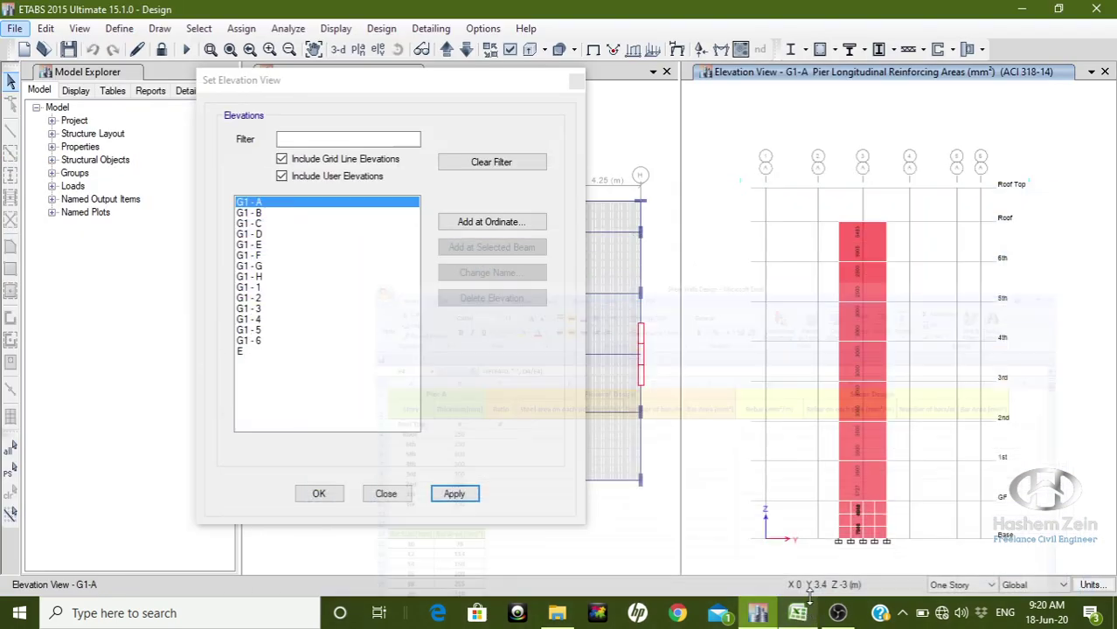
# Open the design details of Pier A at the Roof story and examine the thickness, flexural design and shear design tables.
pyautogui.moveTo(861, 230)
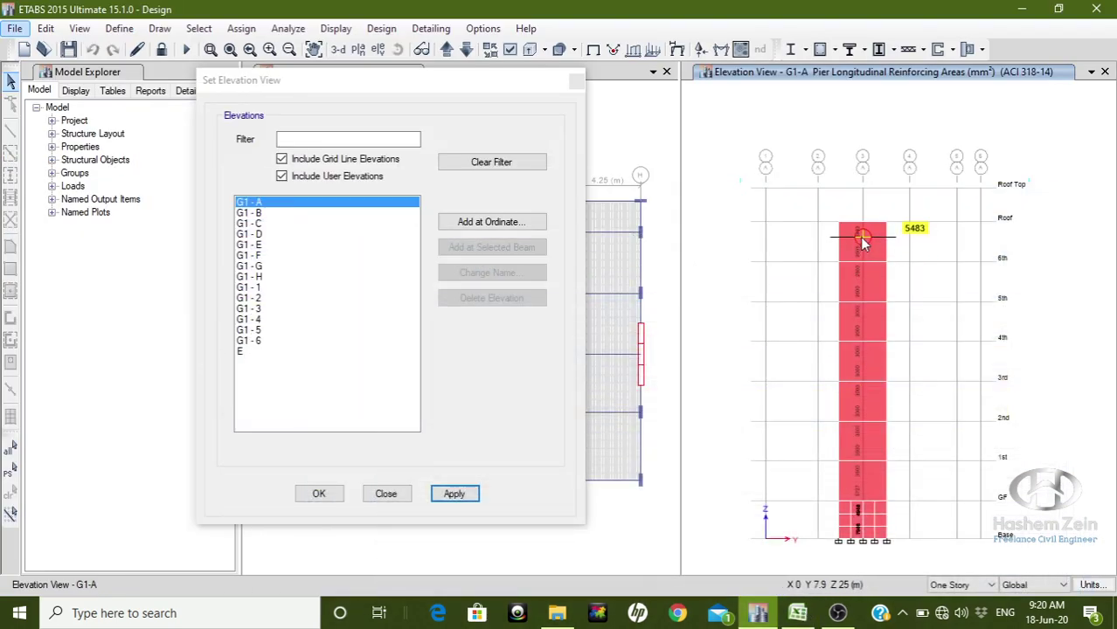
pyautogui.rightClick(862, 236)
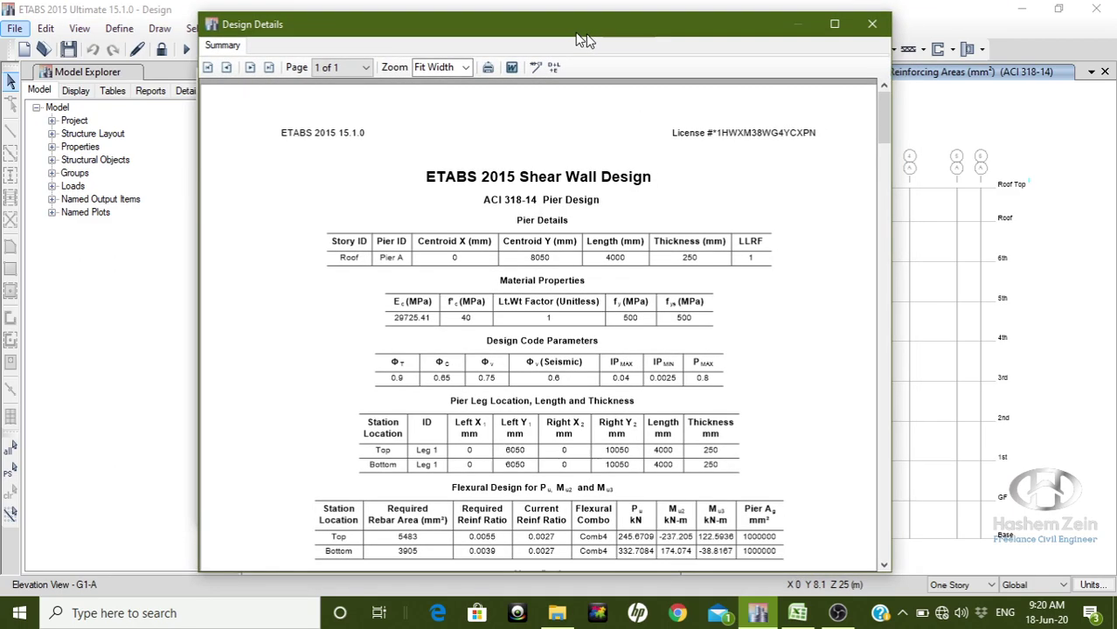
pyautogui.moveTo(577, 36); pyautogui.dragTo(432, 1)
pyautogui.scroll(-3, 653, 157)
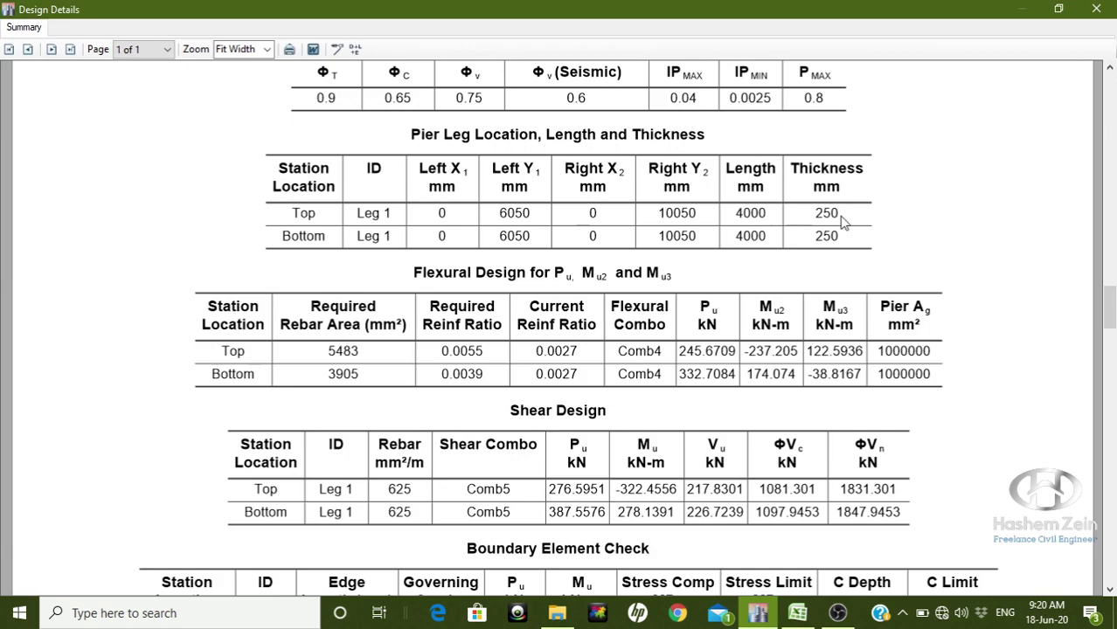
pyautogui.click(1058, 9)
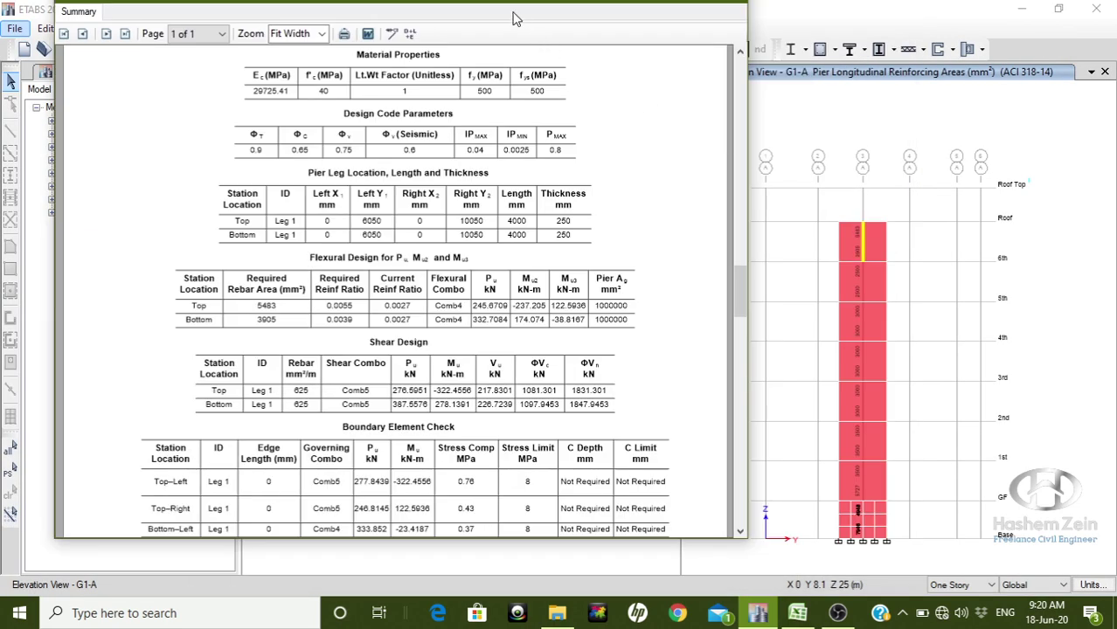
pyautogui.moveTo(495, 5); pyautogui.dragTo(431, 27)
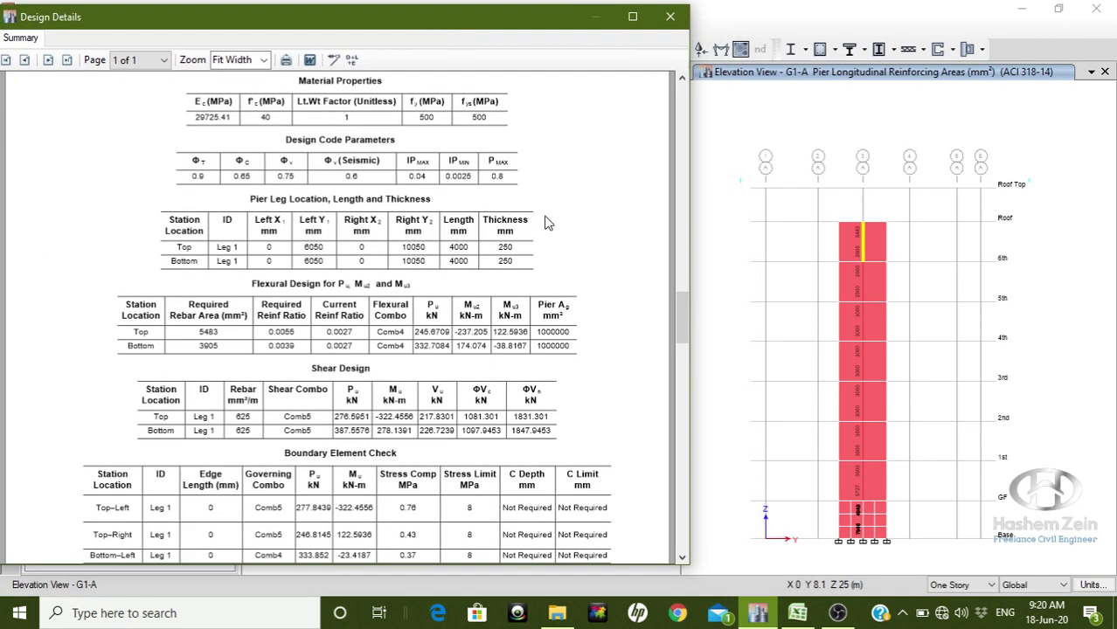
pyautogui.moveTo(678, 310); pyautogui.dragTo(678, 377)
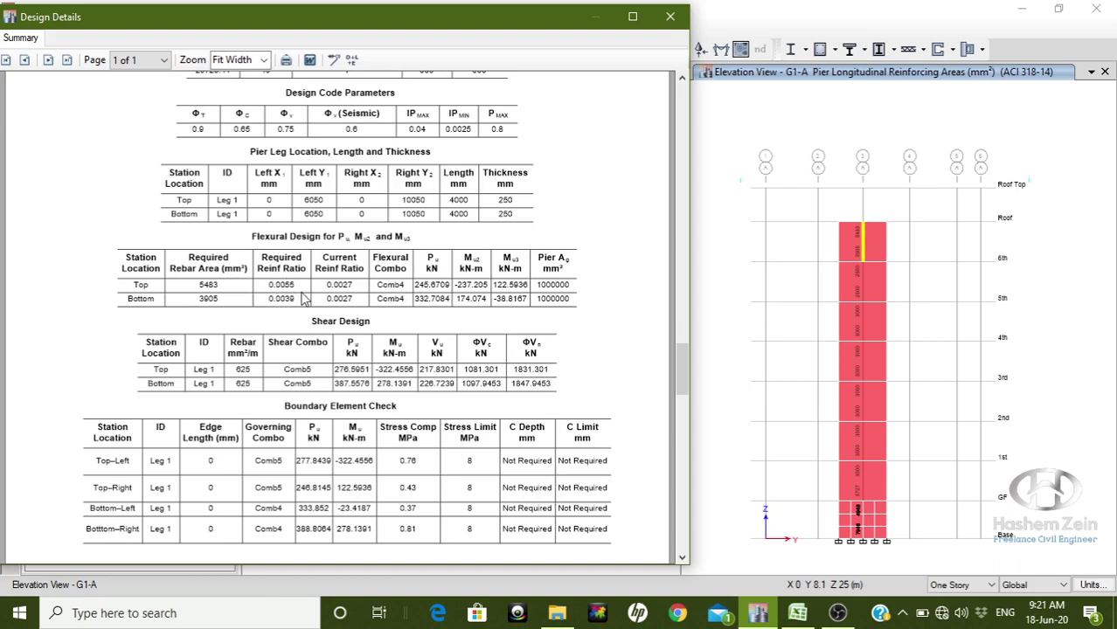
# Switch to Excel and enter a flexural ratio of 0.0055 and 5 bars/m for the Roof story of Pier A.
pyautogui.click(797, 614)
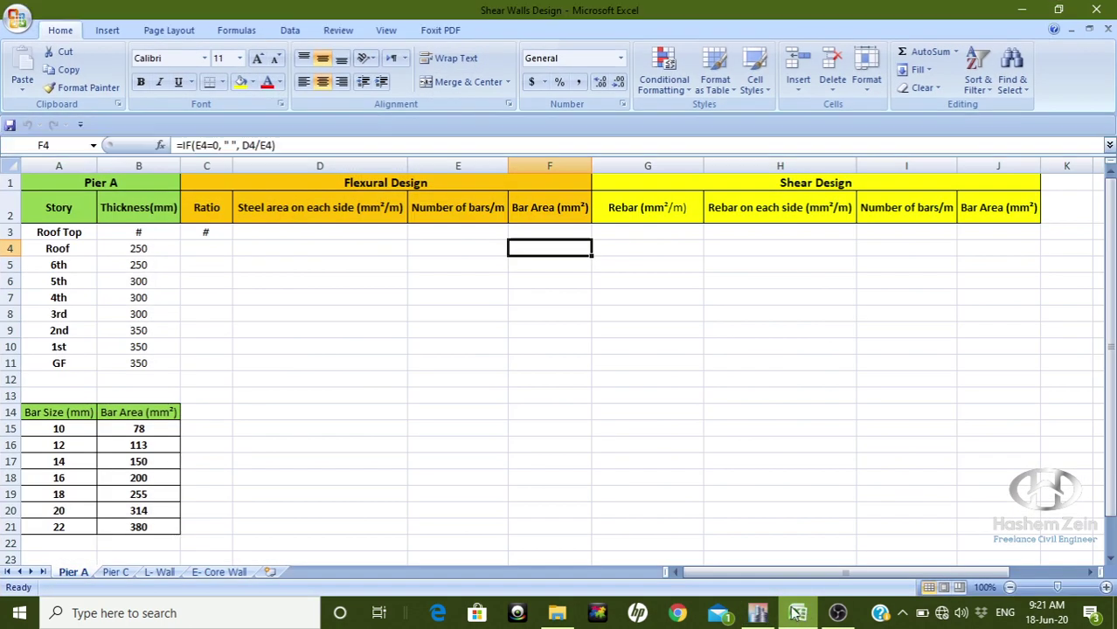
pyautogui.click(225, 249)
pyautogui.write('0.0055')
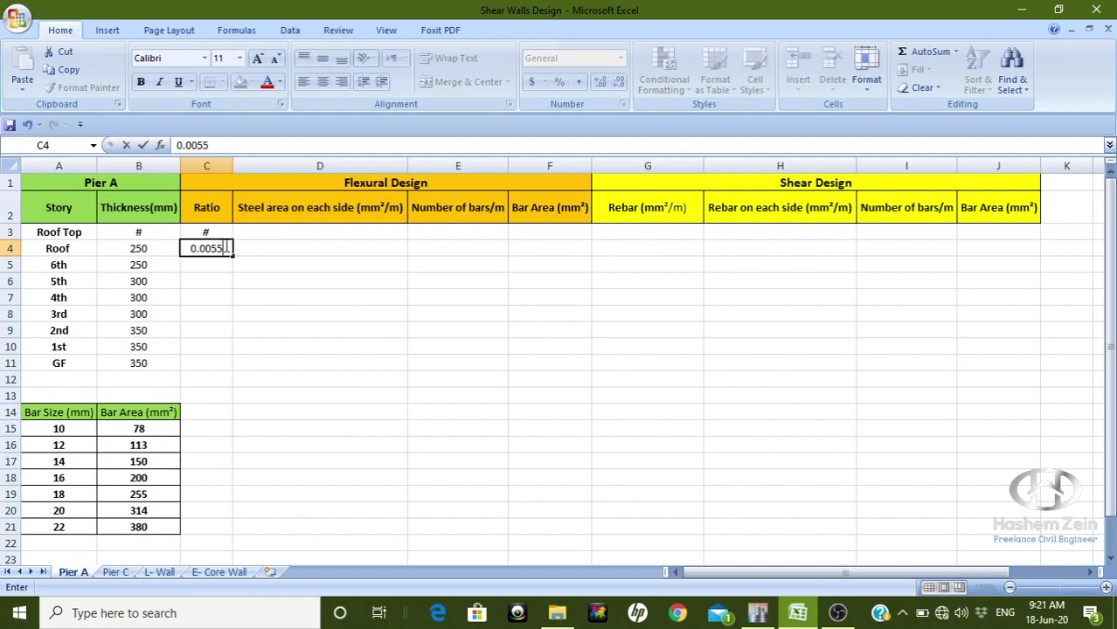
pyautogui.click(283, 281)
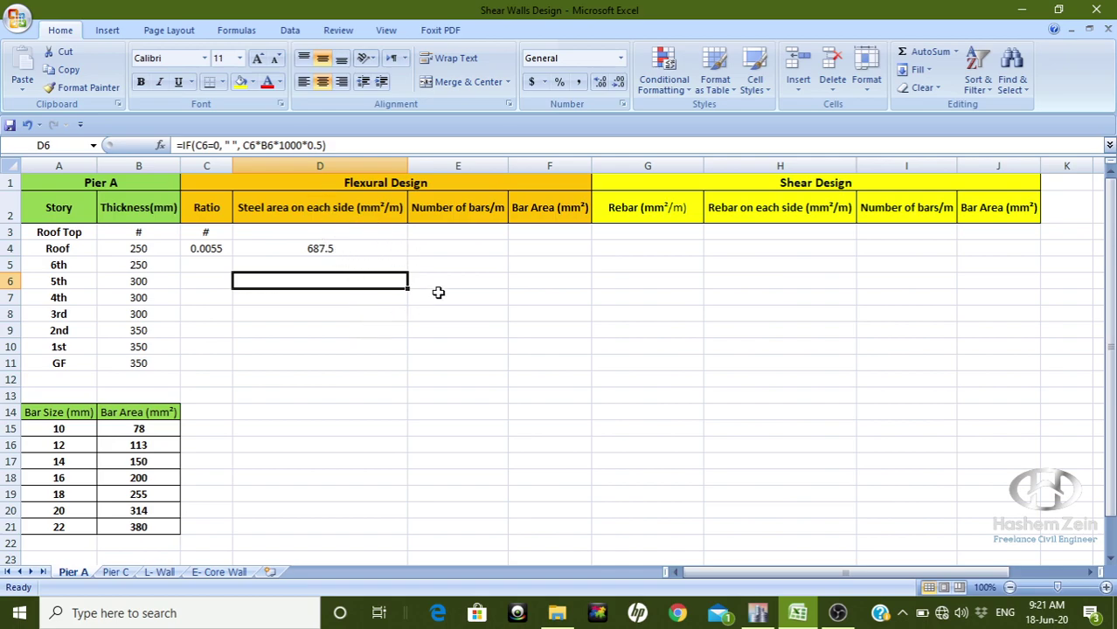
pyautogui.click(457, 250)
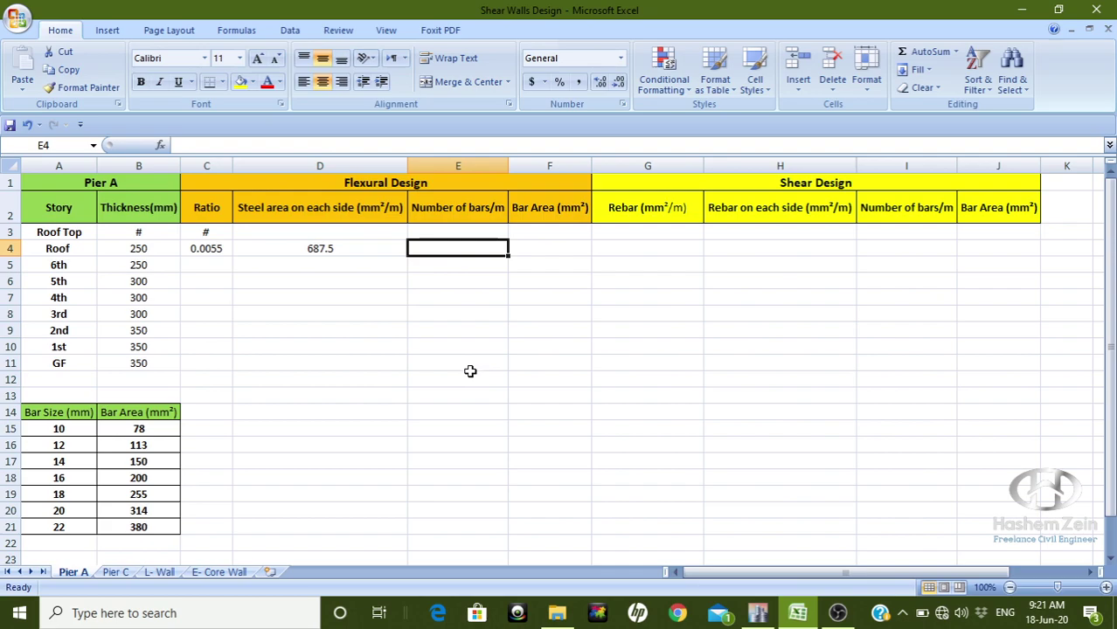
pyautogui.write('5')
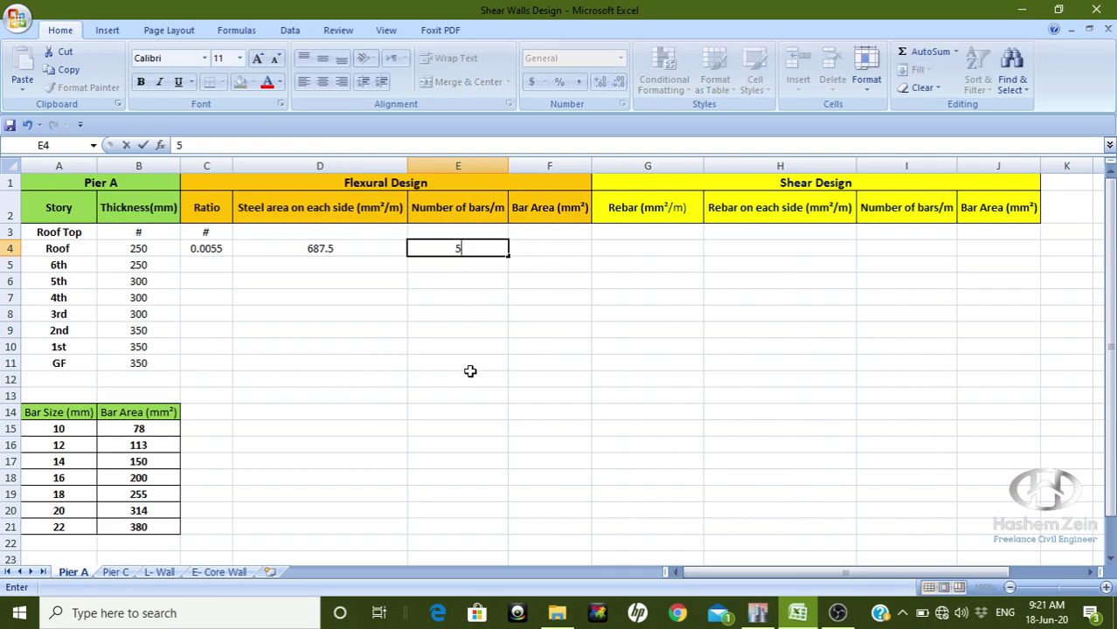
pyautogui.click(470, 371)
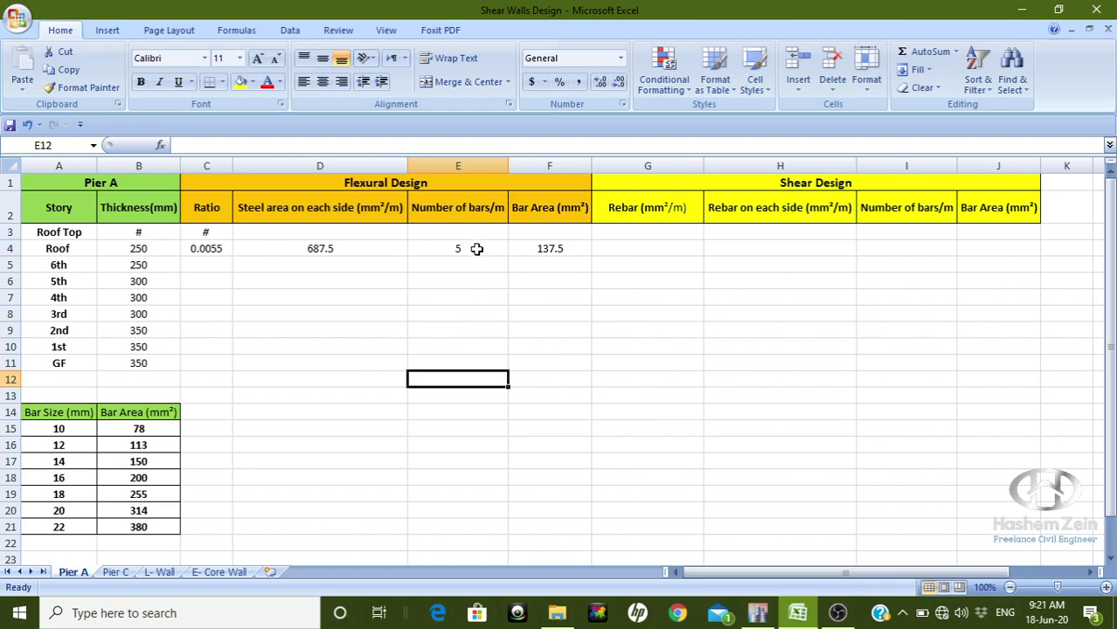
pyautogui.click(577, 250)
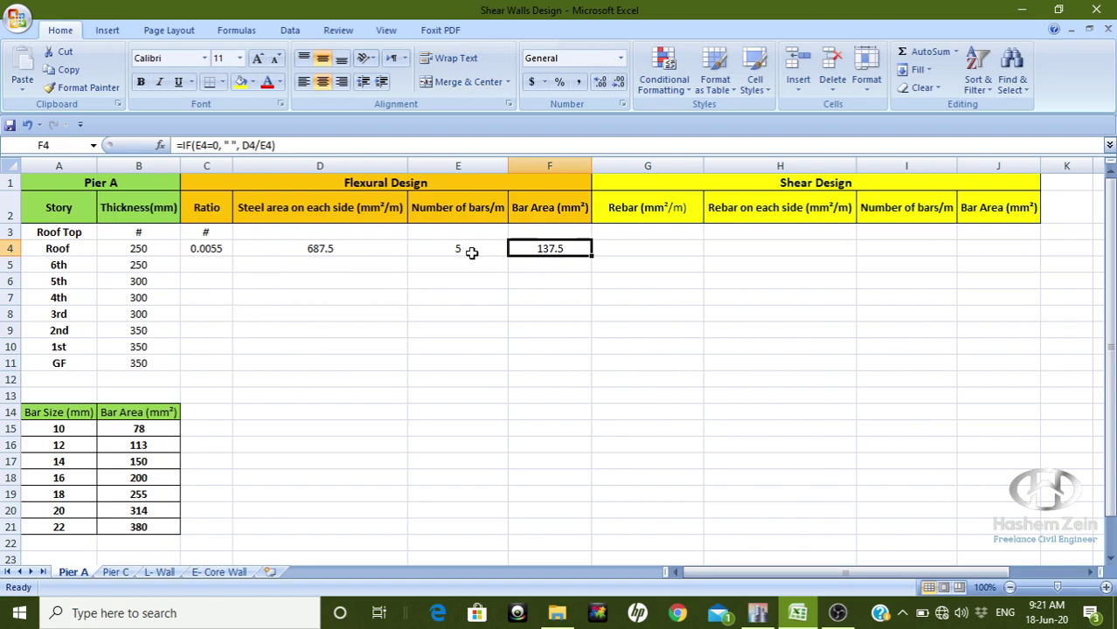
pyautogui.click(210, 265)
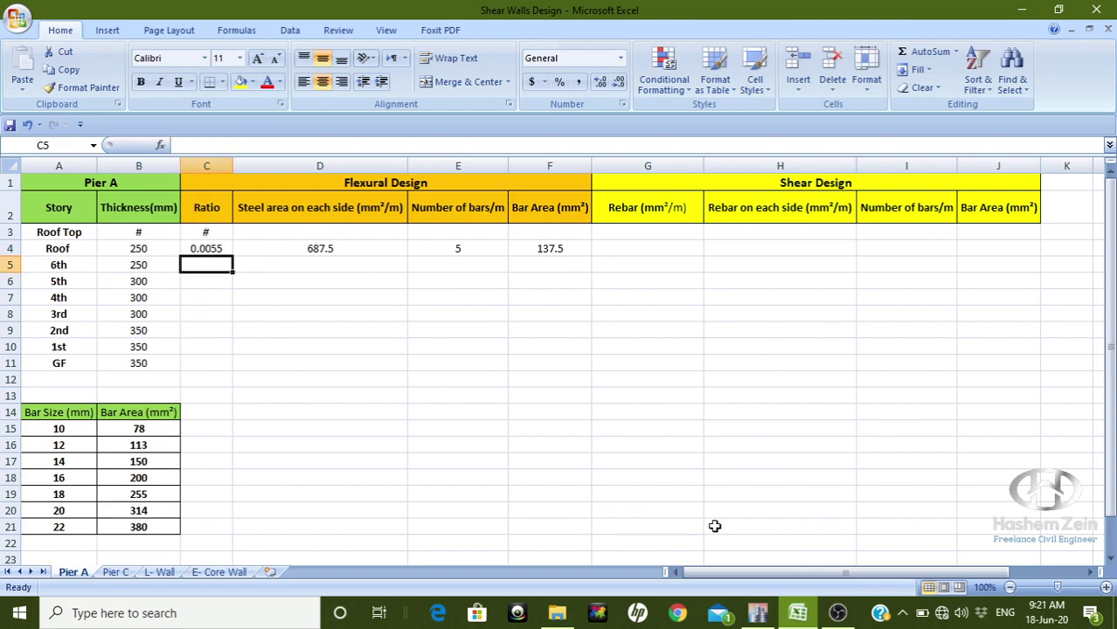
# Check the Roof shear rebar in ETABS, and enter 625 mm²/m with 5 bars/m in the Roof row's Shear Design section in Excel.
pyautogui.click(760, 614)
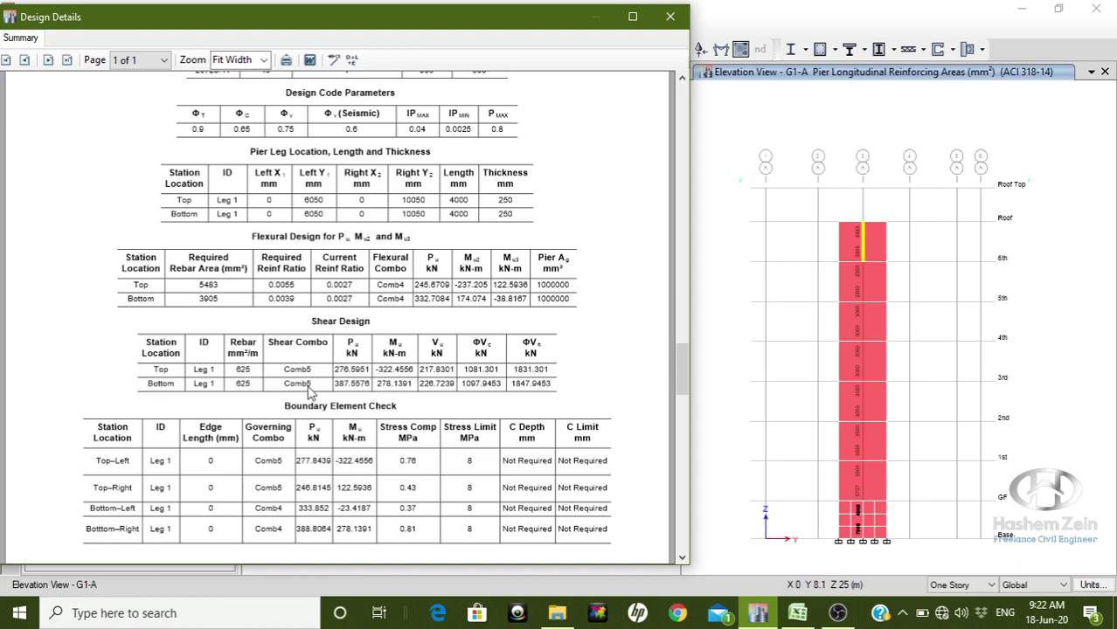
pyautogui.click(797, 613)
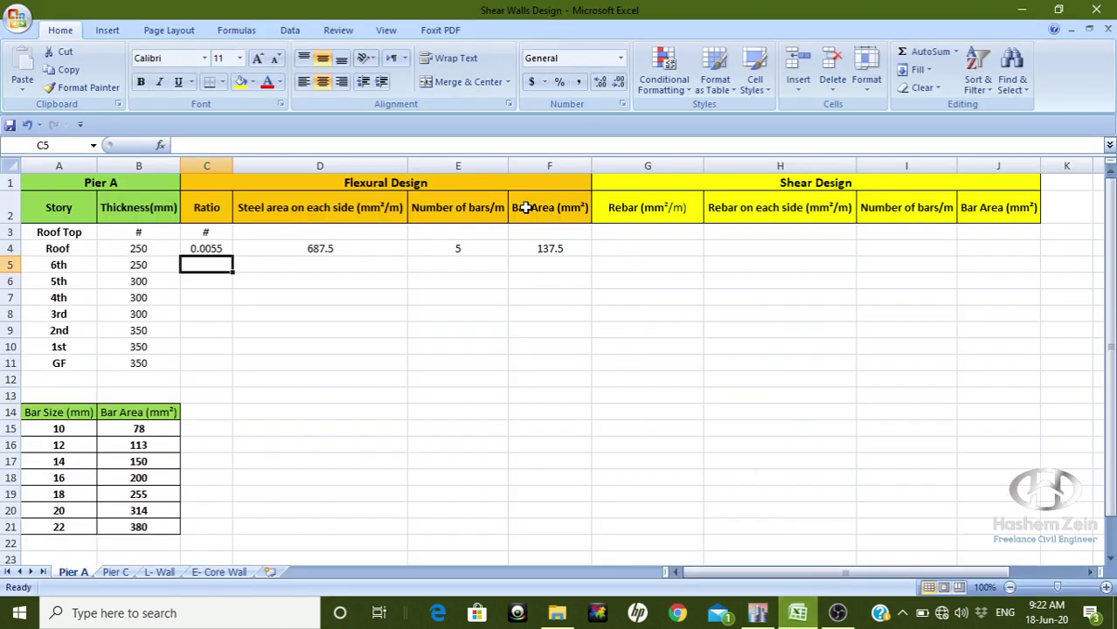
pyautogui.click(623, 248)
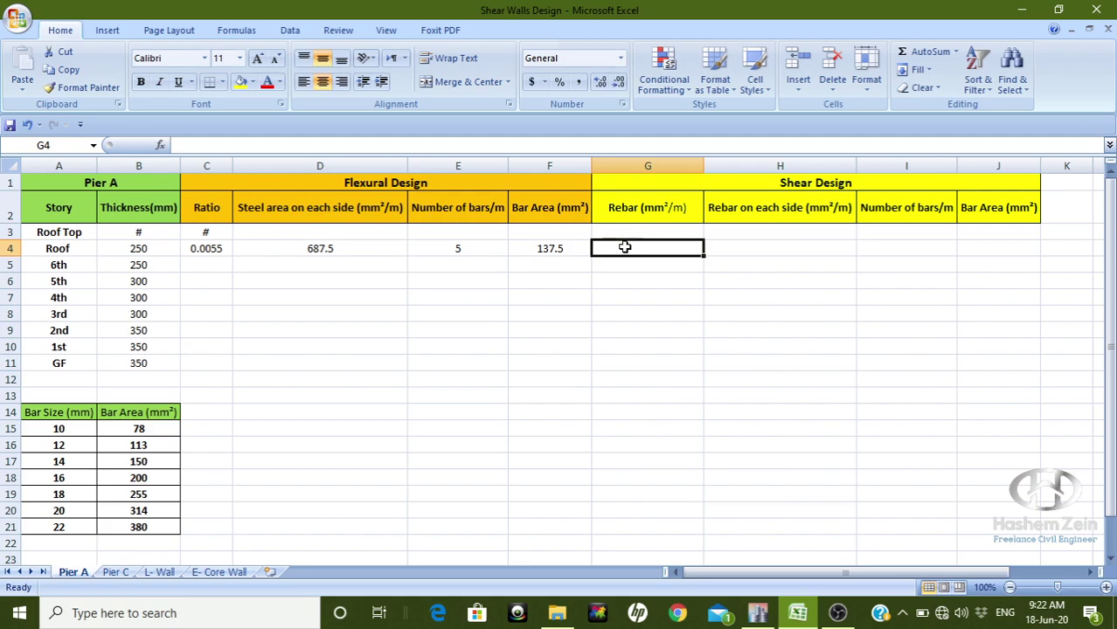
pyautogui.write('625')
pyautogui.click(644, 326)
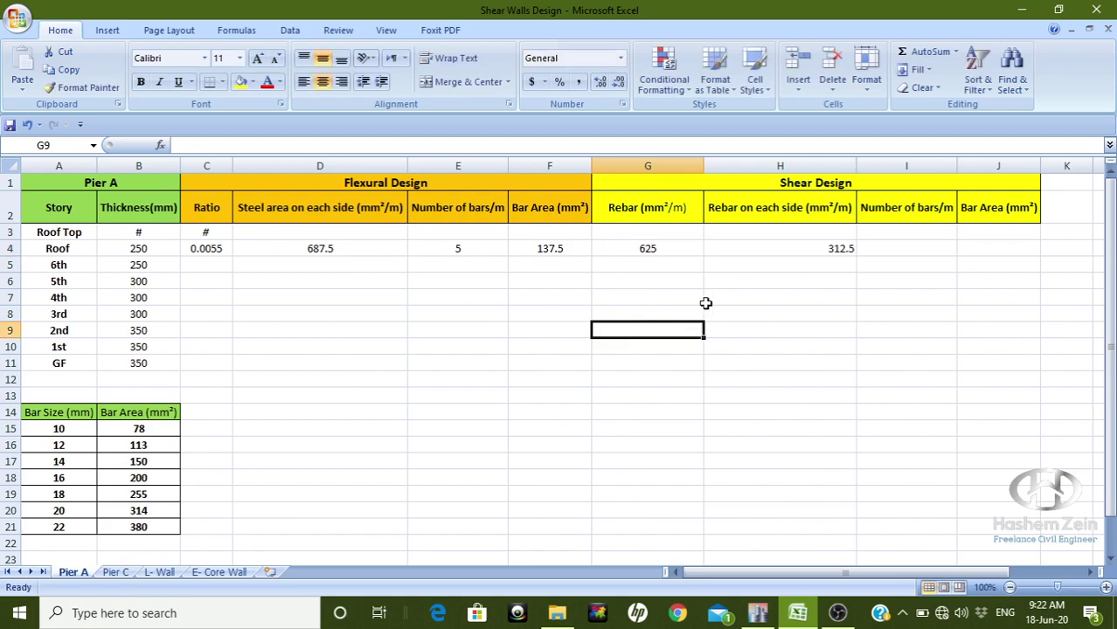
pyautogui.click(906, 249)
pyautogui.write('5')
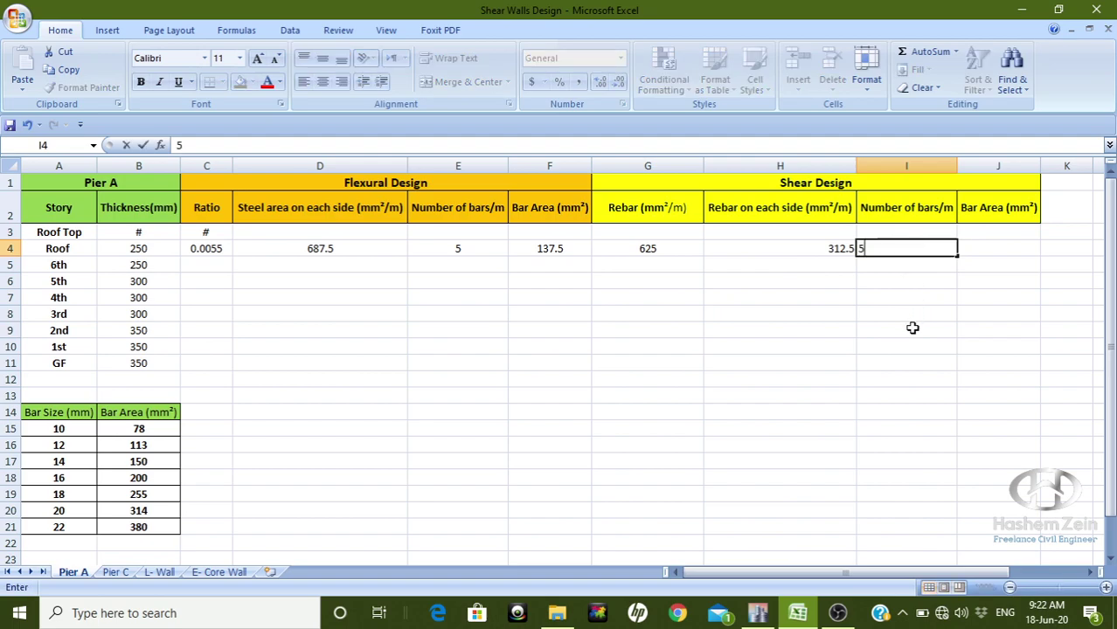
pyautogui.click(913, 328)
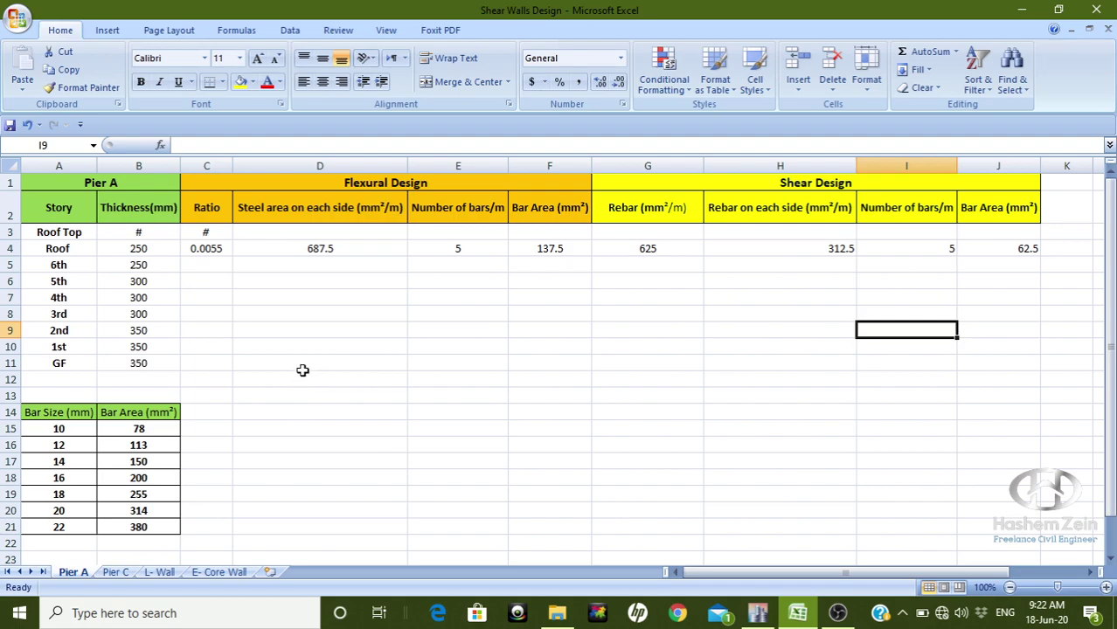
# Switch to ETABS, replace the Roof report with the 6th story design details of Pier A, and examine the flexural and shear design tables.
pyautogui.click(207, 264)
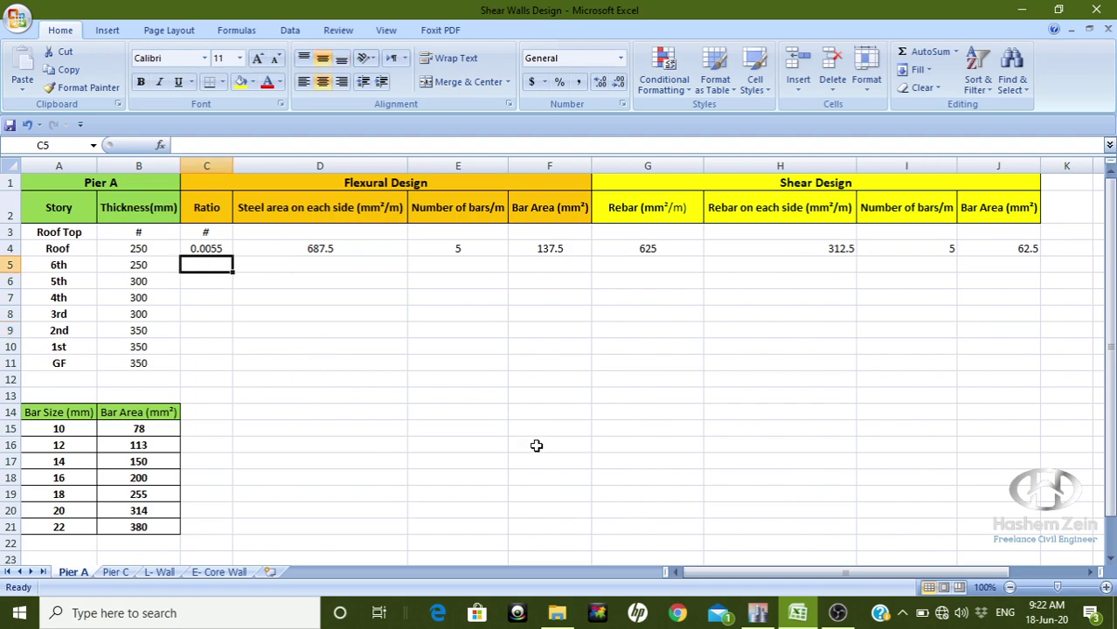
pyautogui.click(759, 614)
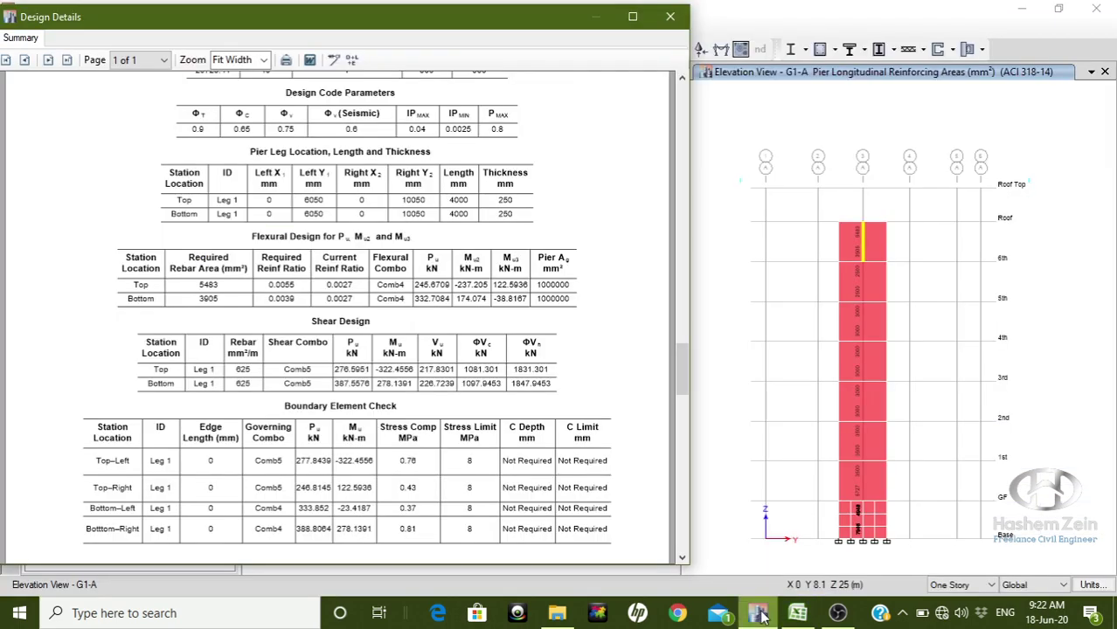
pyautogui.click(670, 16)
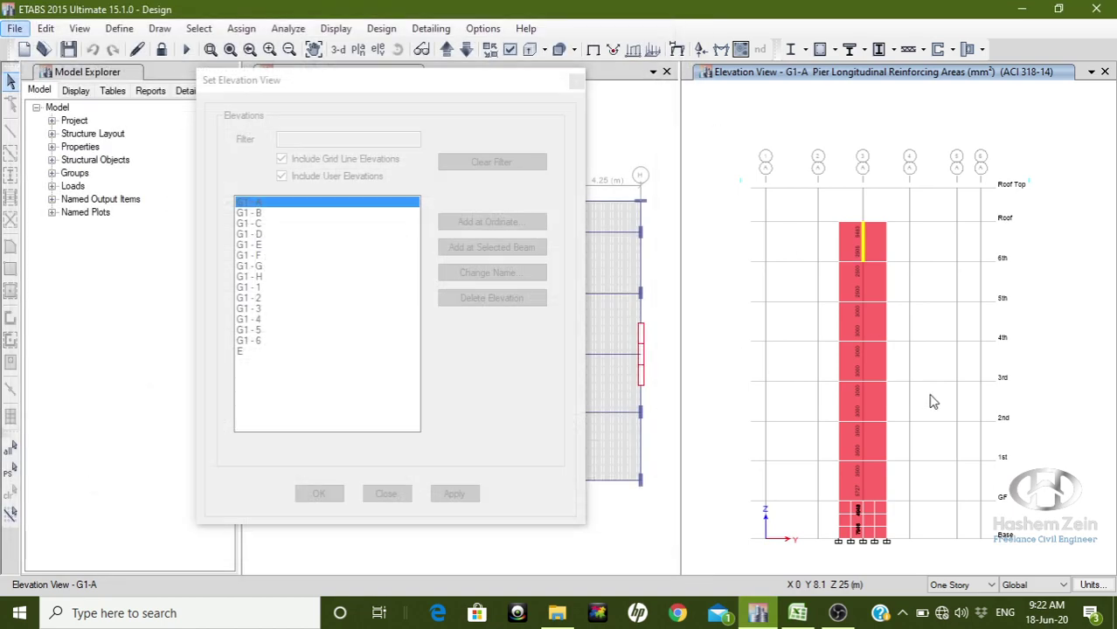
pyautogui.moveTo(861, 278)
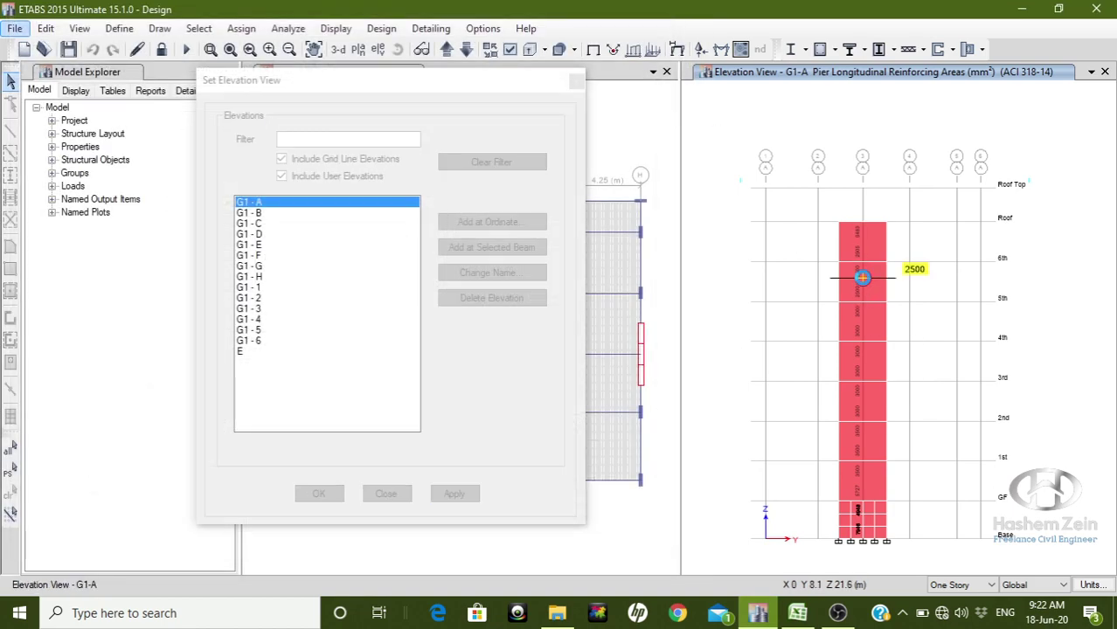
pyautogui.rightClick(861, 278)
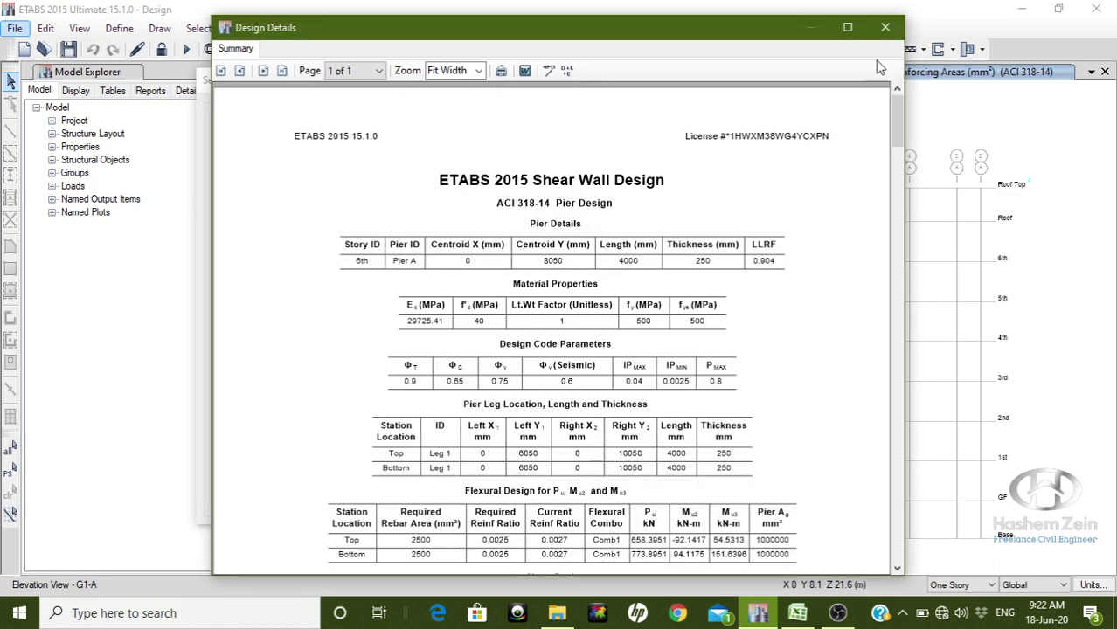
pyautogui.moveTo(769, 27); pyautogui.dragTo(481, 5)
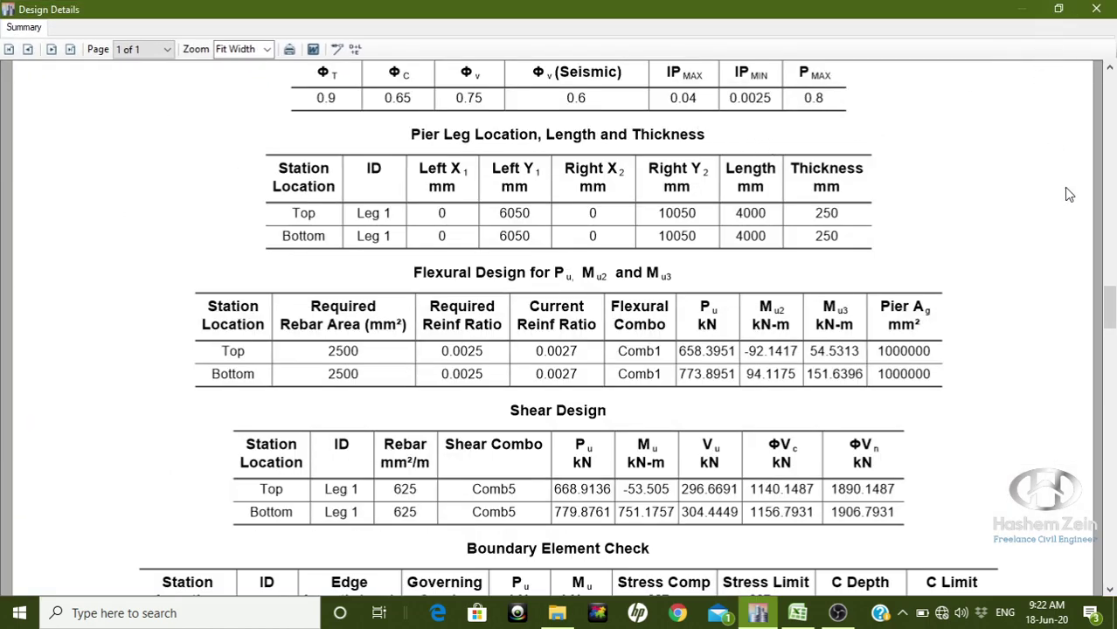
pyautogui.scroll(-1, 1110, 308)
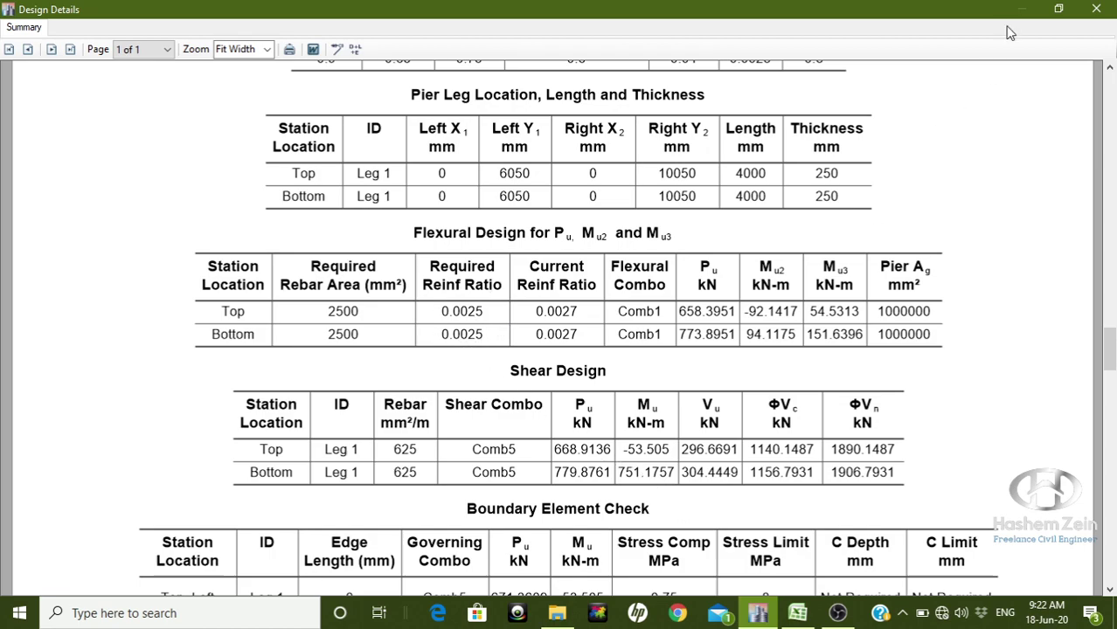
pyautogui.click(1059, 9)
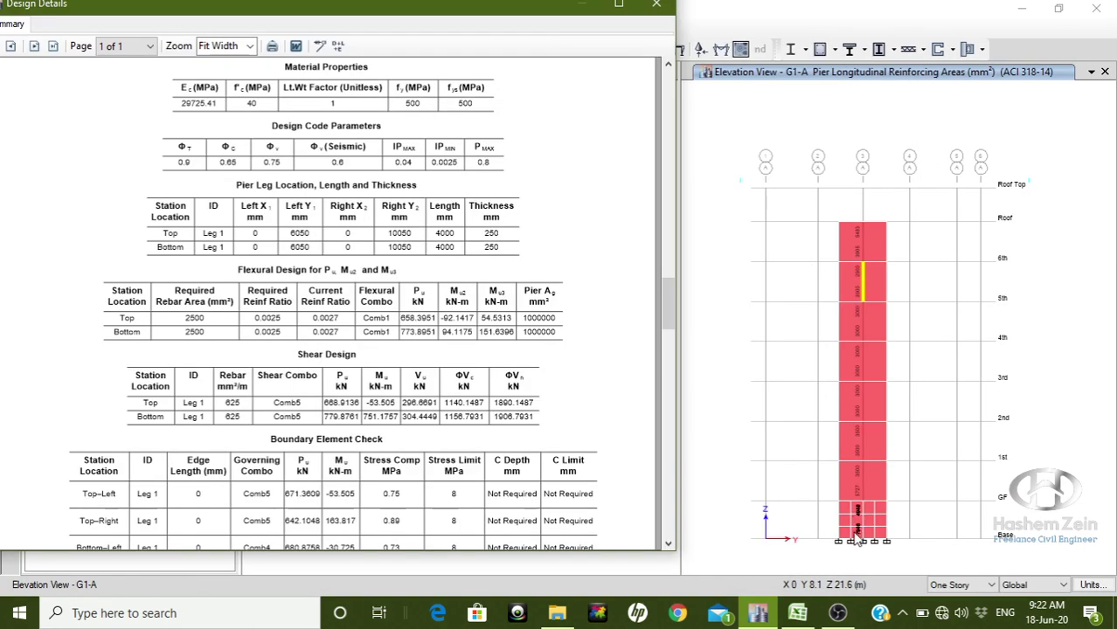
# Switch to Excel and enter a flexural ratio of 0.0025 for the 6th story of Pier A.
pyautogui.click(797, 613)
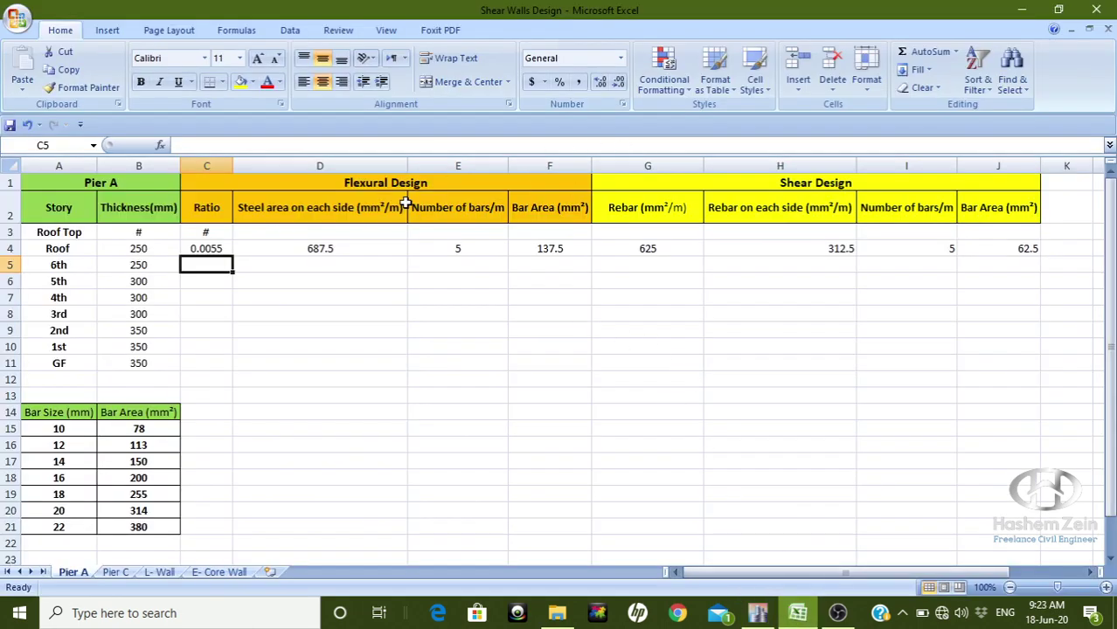
pyautogui.write('0.00')
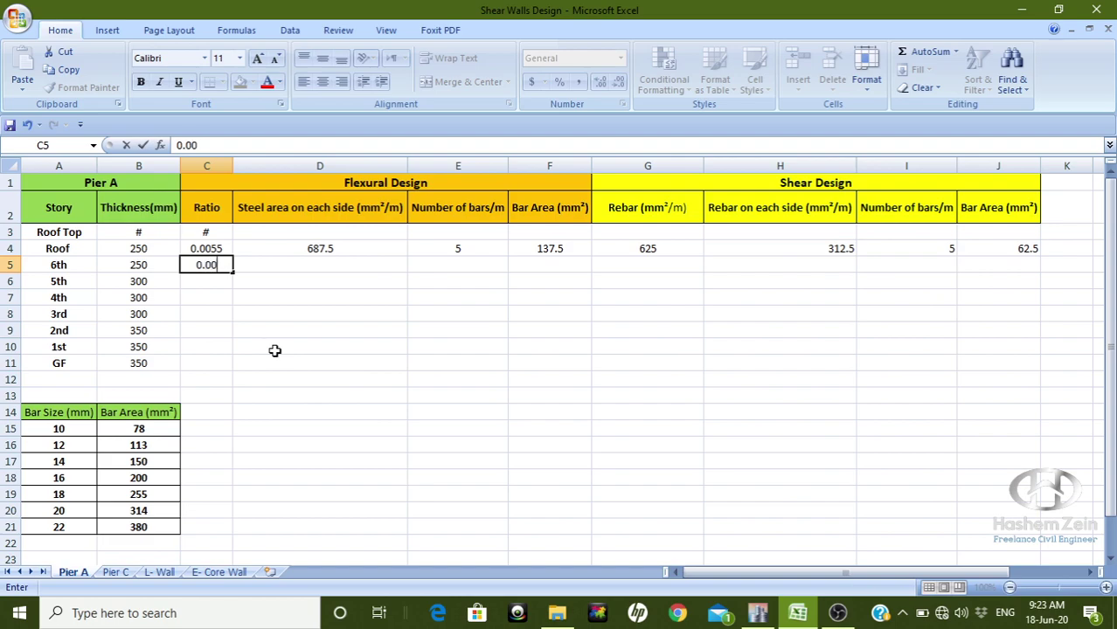
pyautogui.write('25')
pyautogui.click(274, 350)
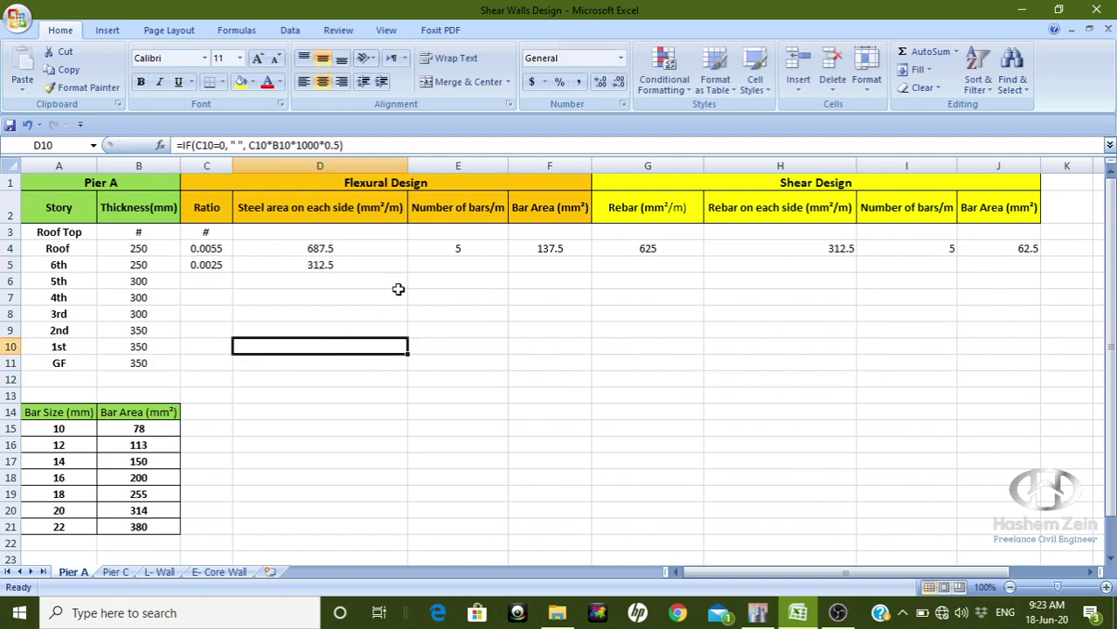
# Enter 5 bars/m in the Flexural Design section for the 6th story of Pier A.
pyautogui.click(452, 272)
pyautogui.write('5')
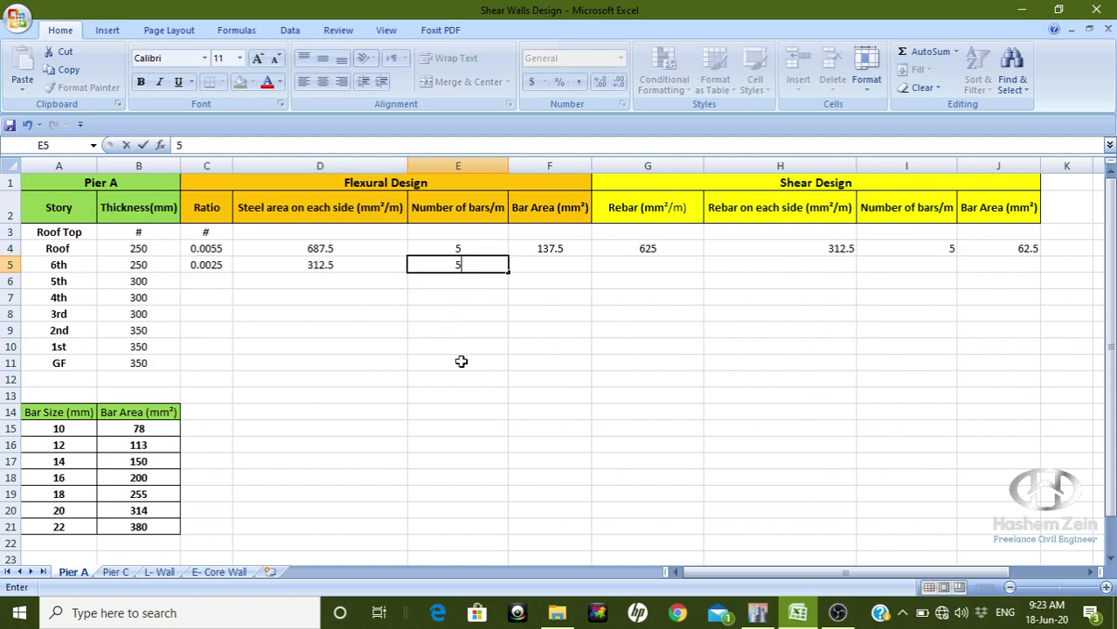
pyautogui.click(460, 361)
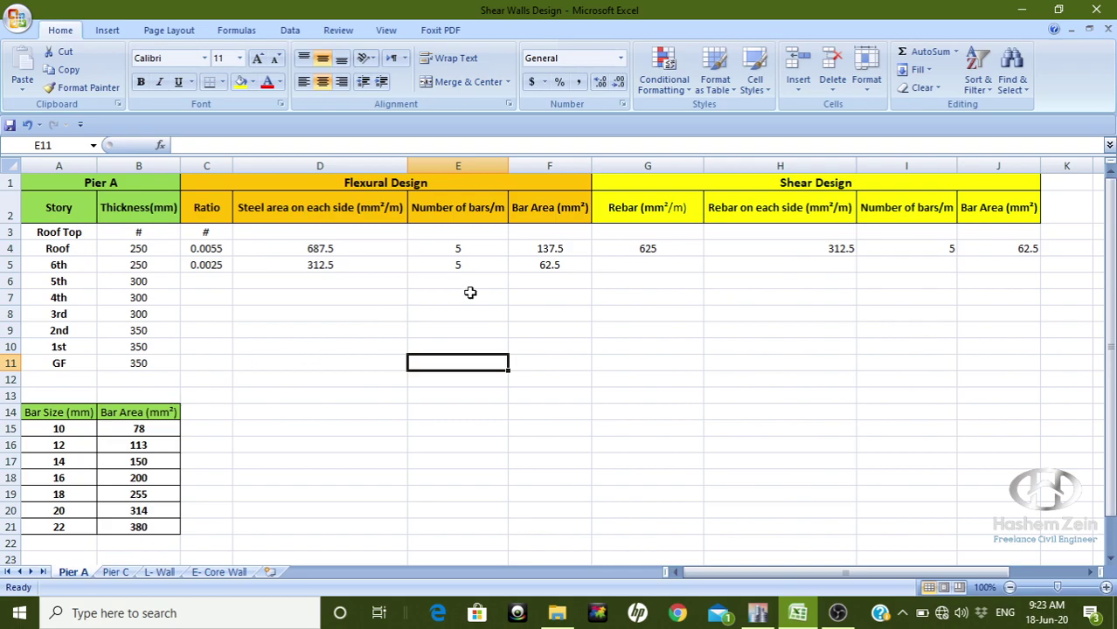
pyautogui.click(201, 285)
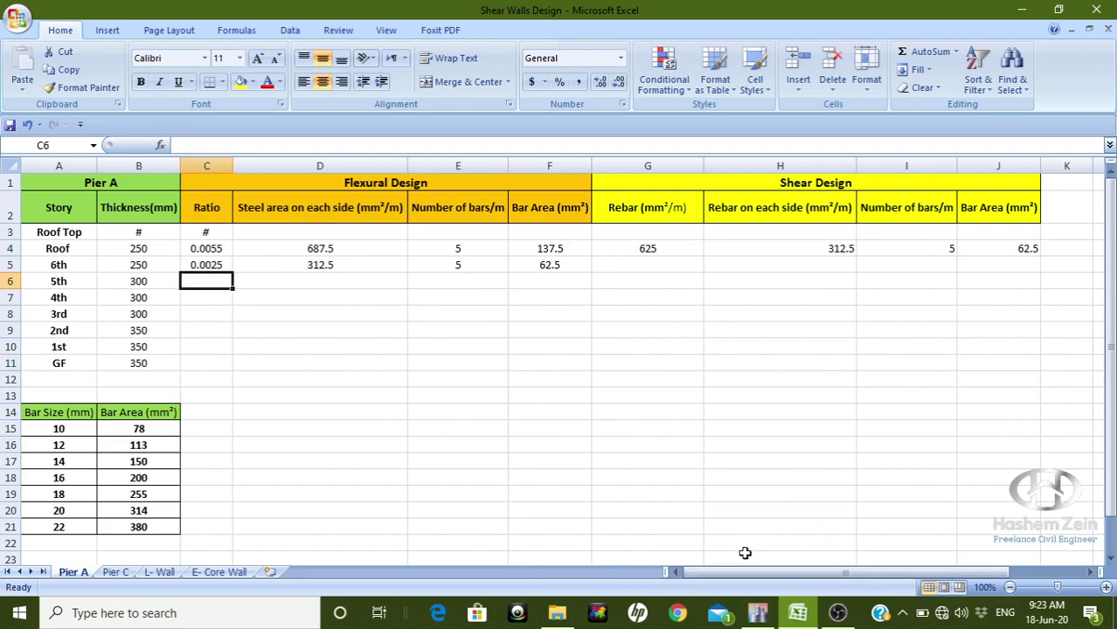
# Check the 6th story shear rebar in ETABS and close its report, and enter 625 mm²/m with 5 bars/m in Excel's 6th Shear Design row.
pyautogui.click(639, 267)
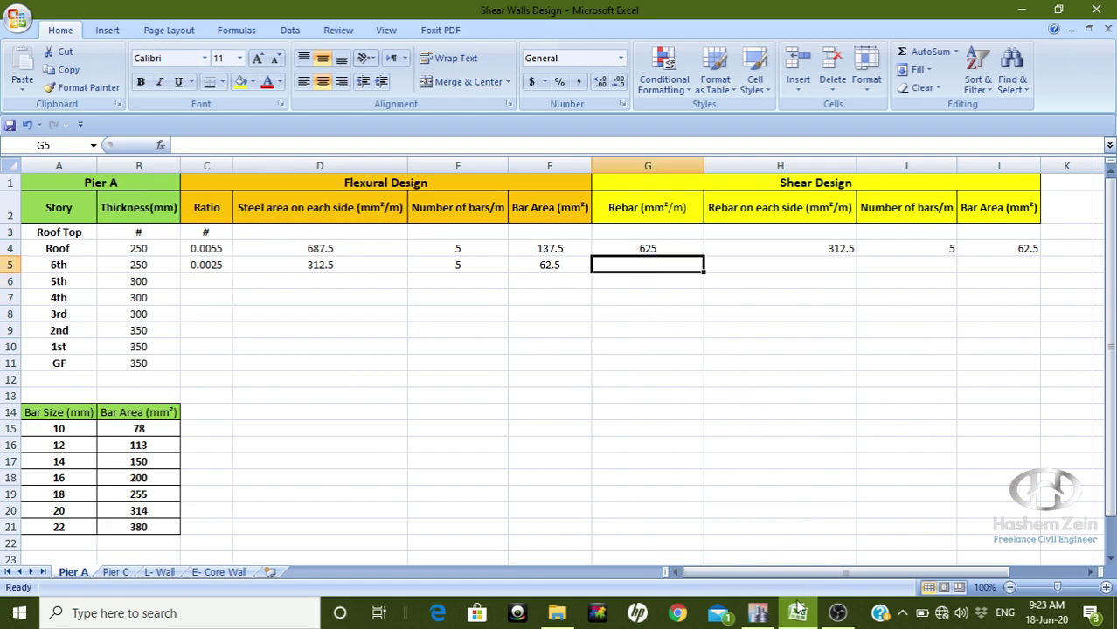
pyautogui.click(759, 615)
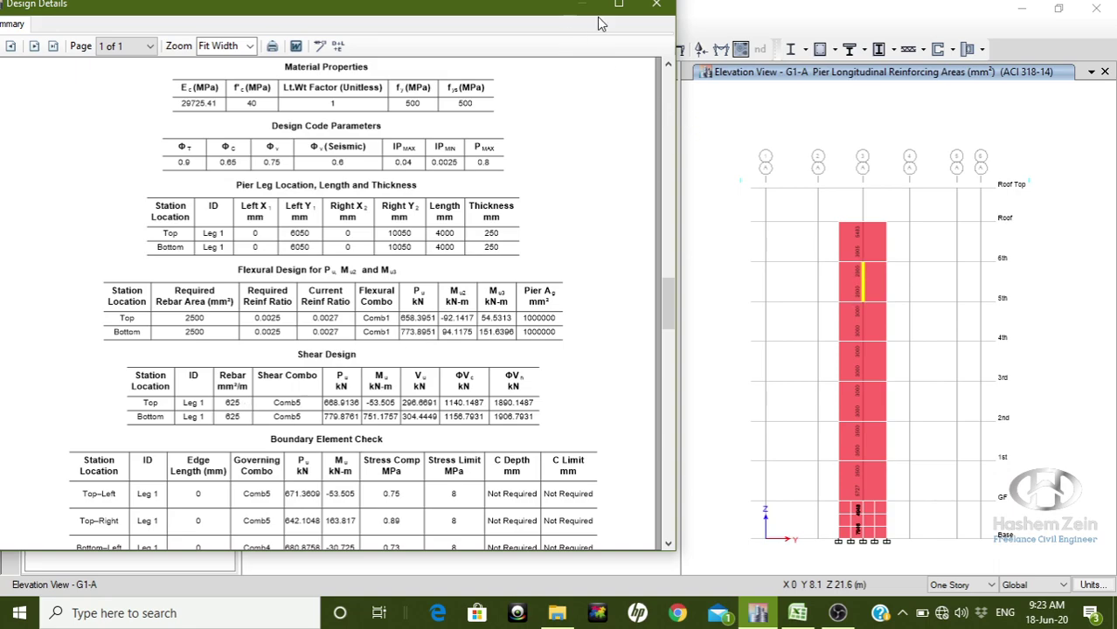
pyautogui.click(652, 7)
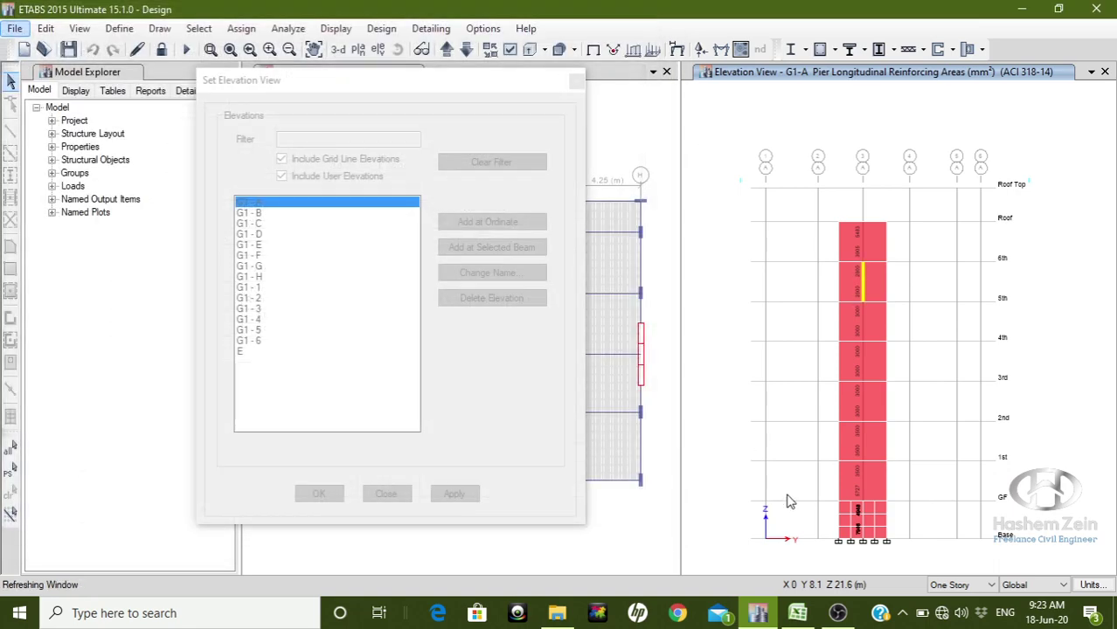
pyautogui.click(798, 614)
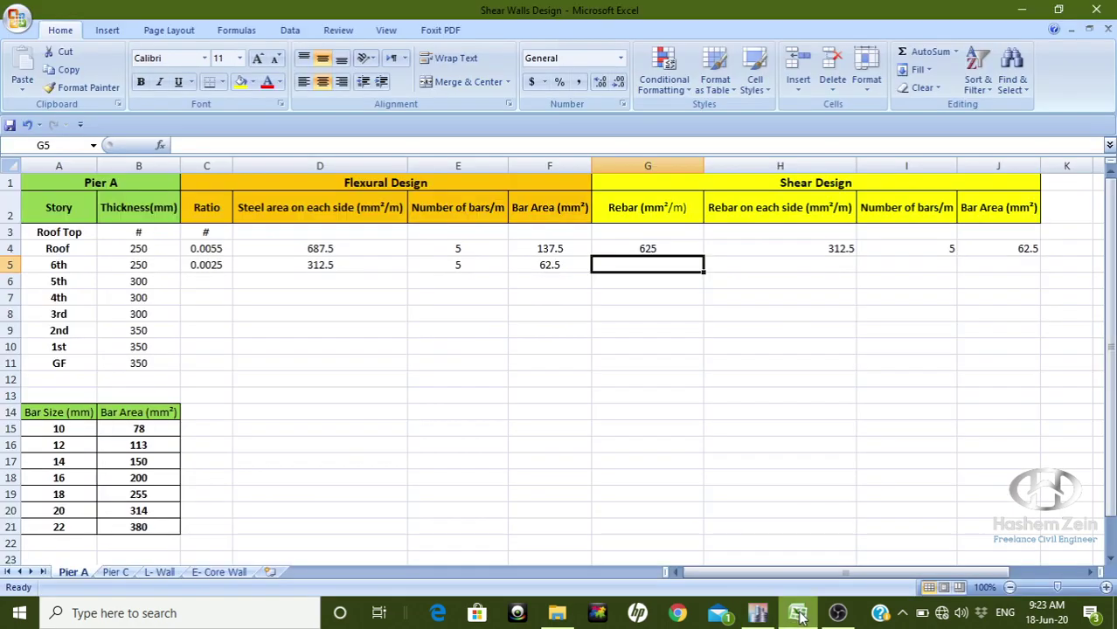
pyautogui.write('625')
pyautogui.click(674, 297)
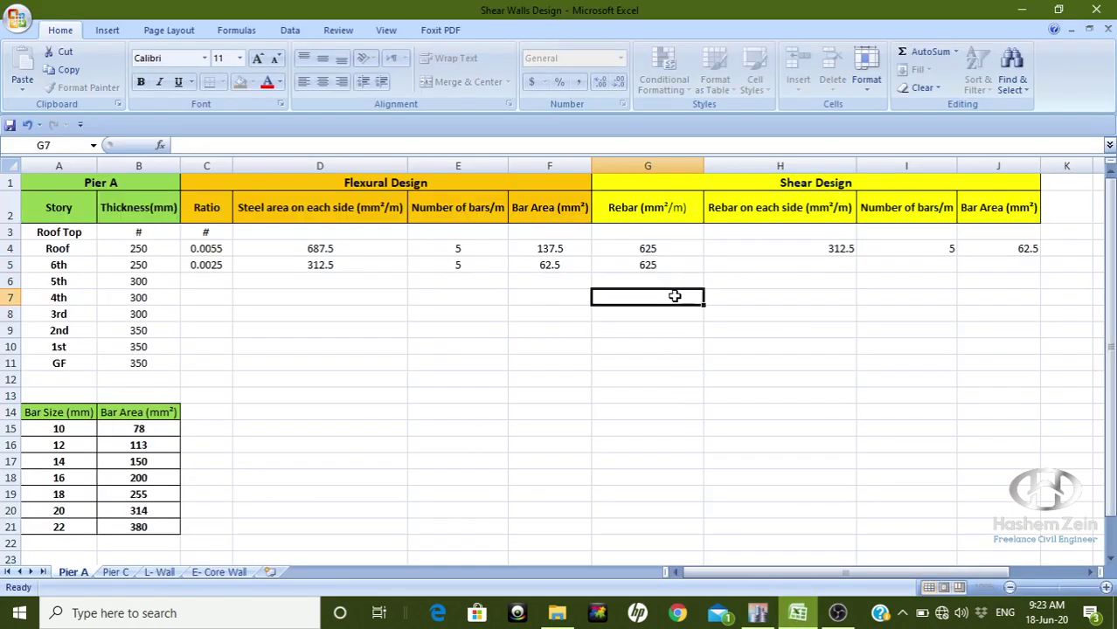
pyautogui.click(914, 264)
pyautogui.write('5')
pyautogui.click(914, 361)
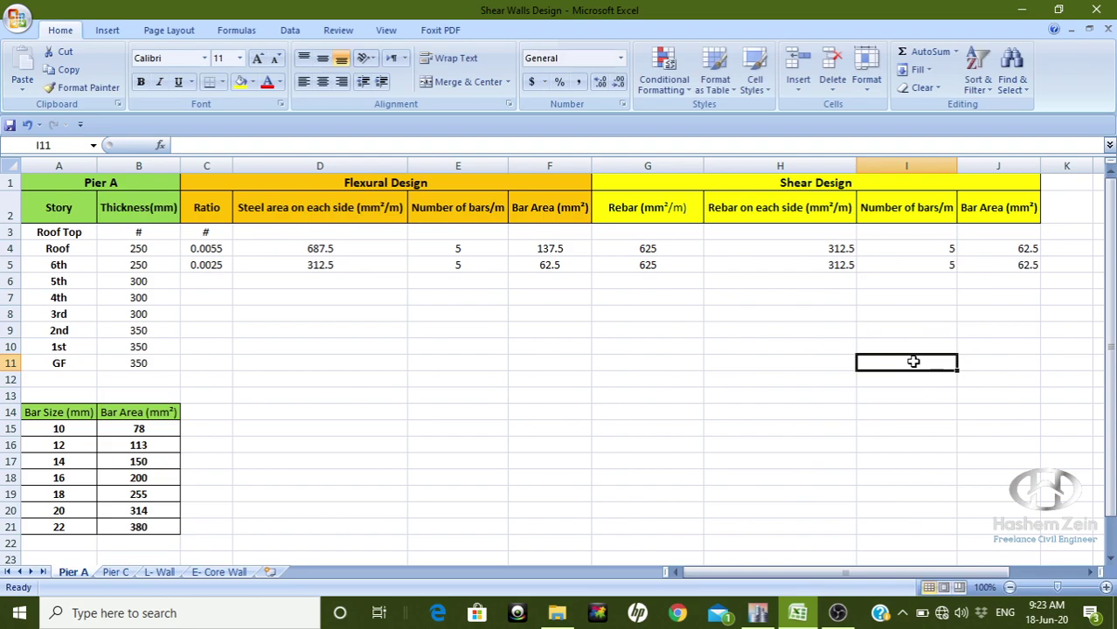
# Switch to ETABS, open the 5th story design details of Pier A, examine the flexural and shear design tables, and close the report.
pyautogui.click(208, 285)
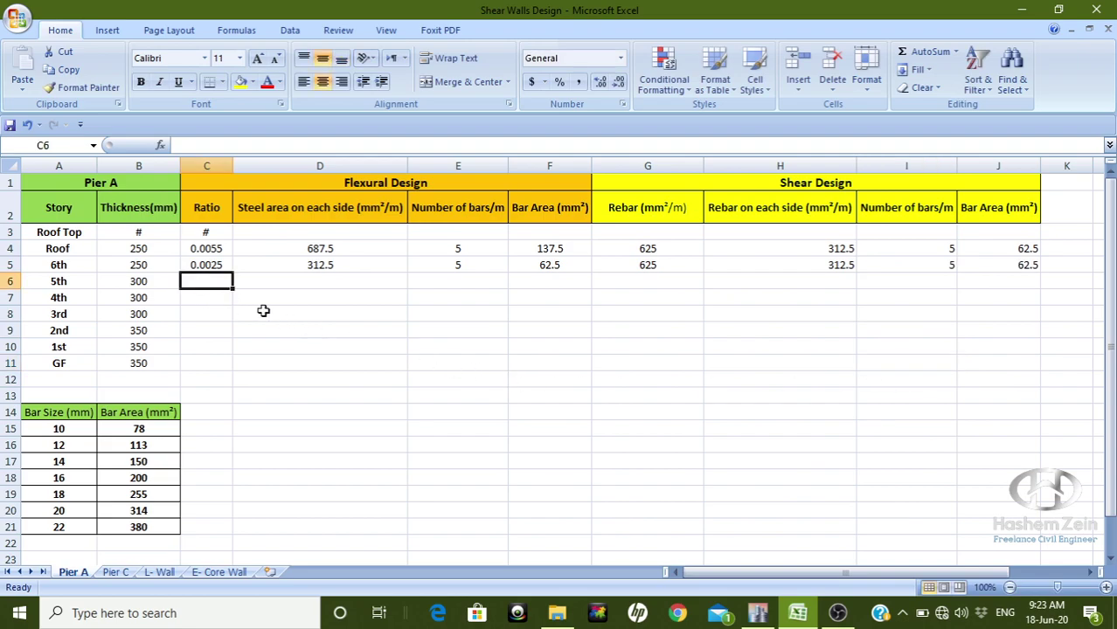
pyautogui.click(758, 613)
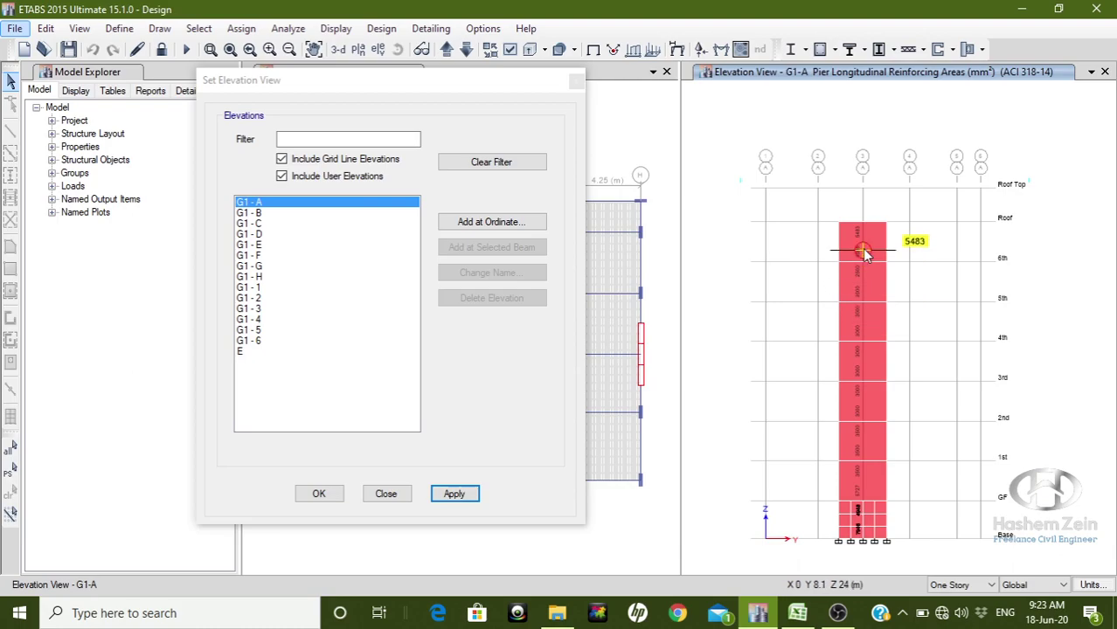
pyautogui.rightClick(862, 316)
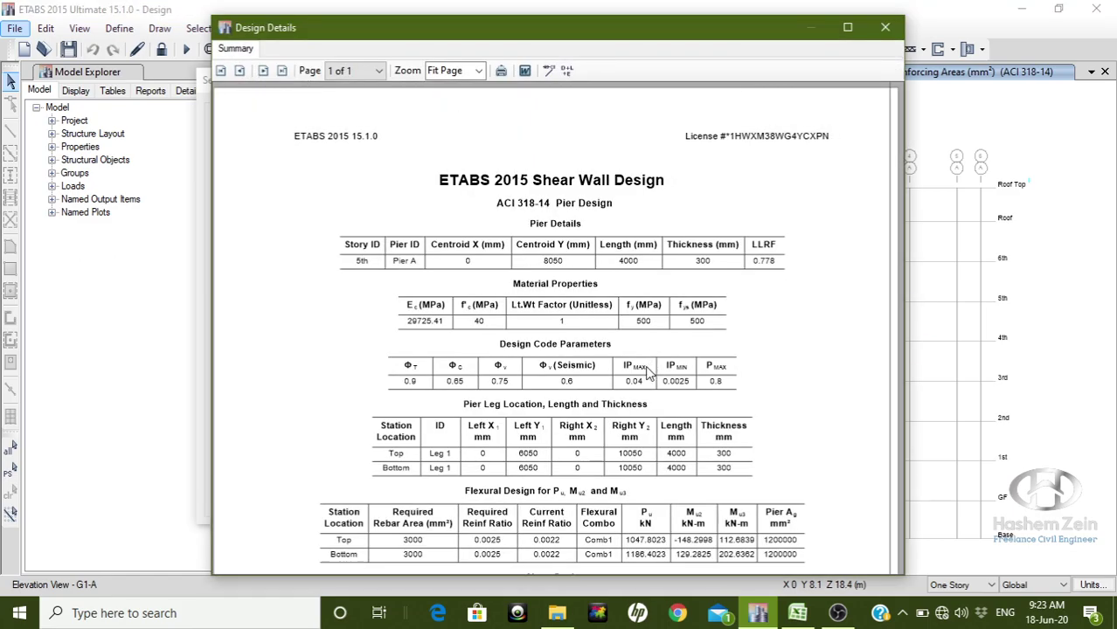
pyautogui.moveTo(635, 37); pyautogui.dragTo(387, 3)
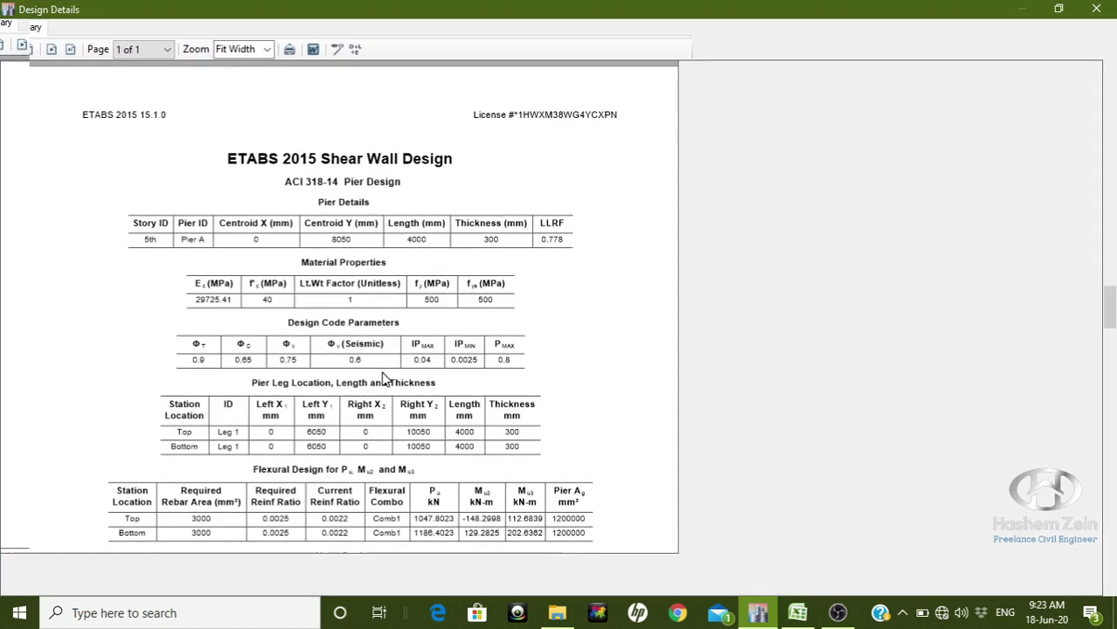
pyautogui.scroll(-3, 636, 392)
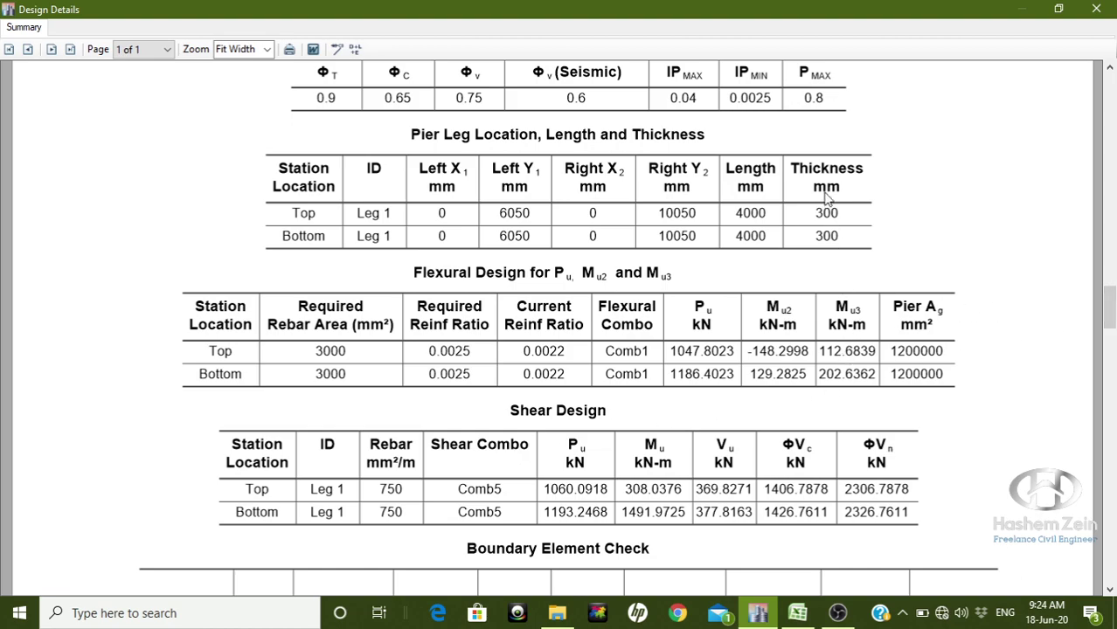
pyautogui.click(1097, 10)
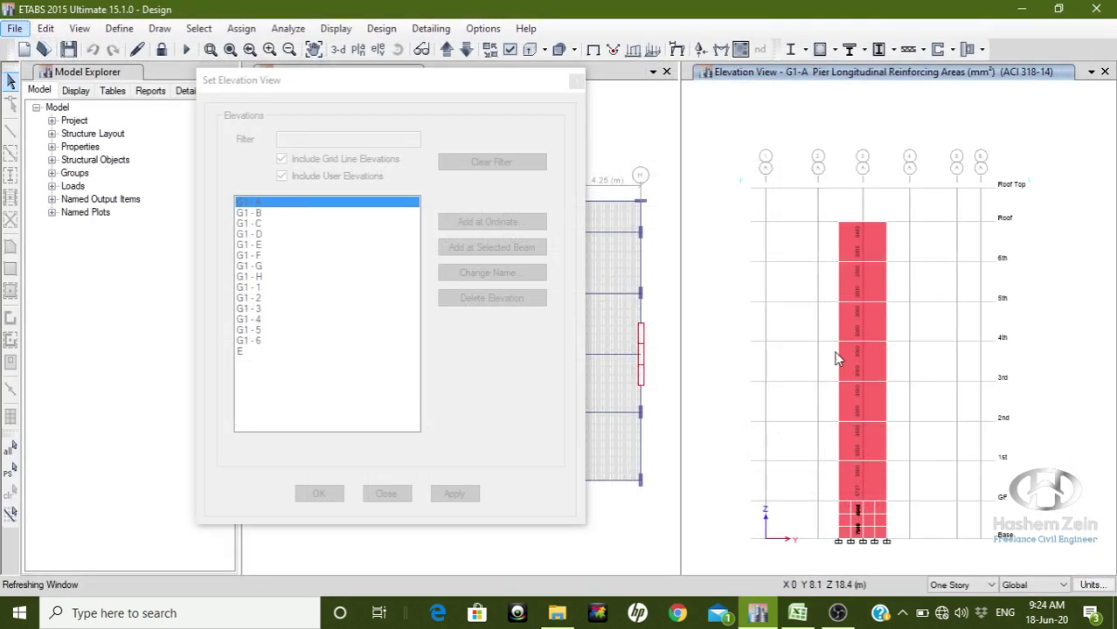
# Switch to Excel and enter a flexural ratio of 0.0025 and 5 bars/m for the 5th story of Pier A.
pyautogui.click(797, 613)
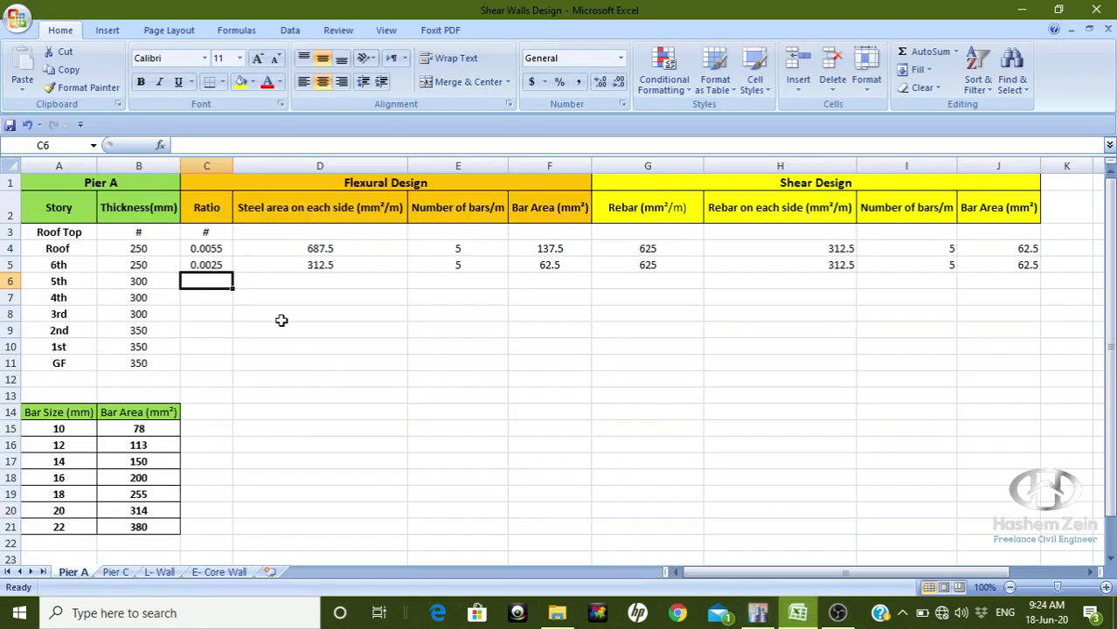
pyautogui.write('0.0025')
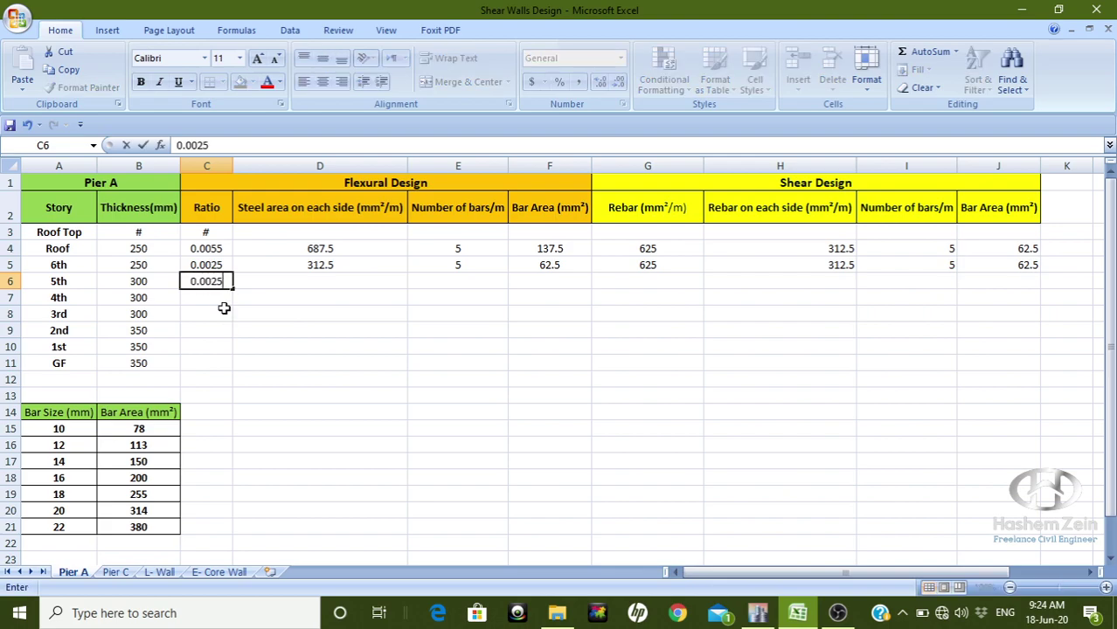
pyautogui.click(341, 331)
pyautogui.click(475, 284)
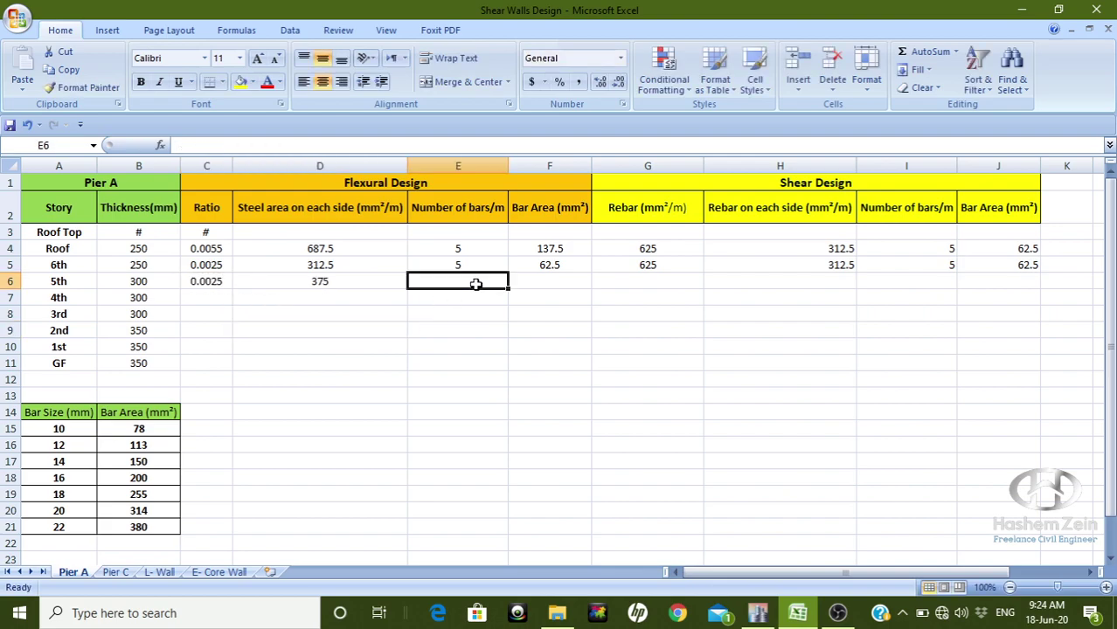
pyautogui.write('5')
pyautogui.click(500, 393)
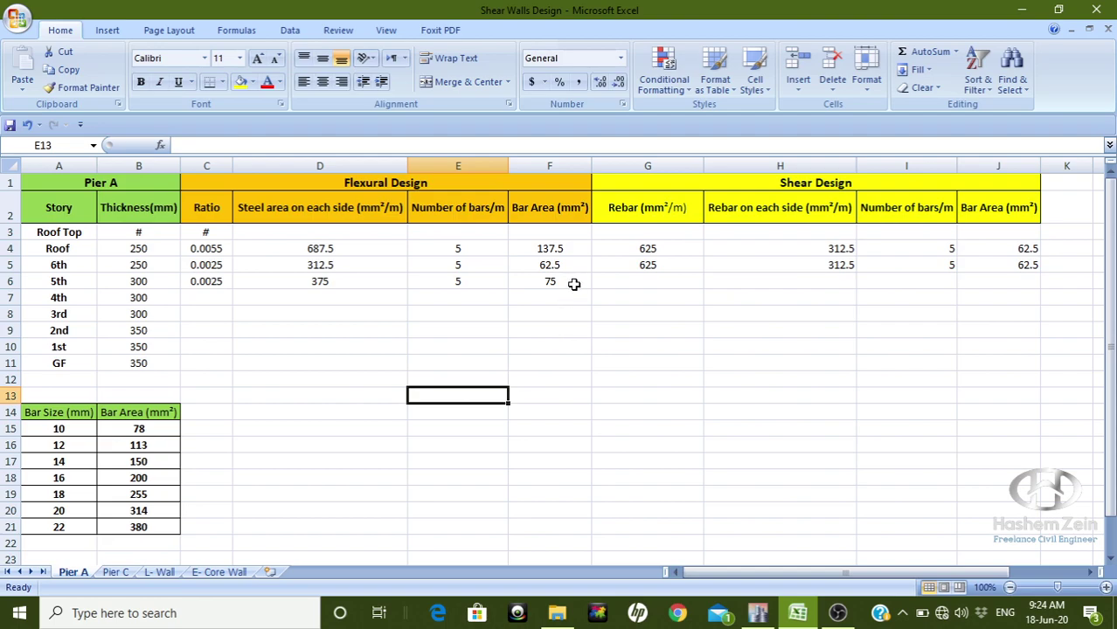
# Enter a shear rebar of 750 mm²/m and 5 bars/m in the 5th story's Shear Design section.
pyautogui.click(662, 283)
pyautogui.write('750')
pyautogui.click(675, 372)
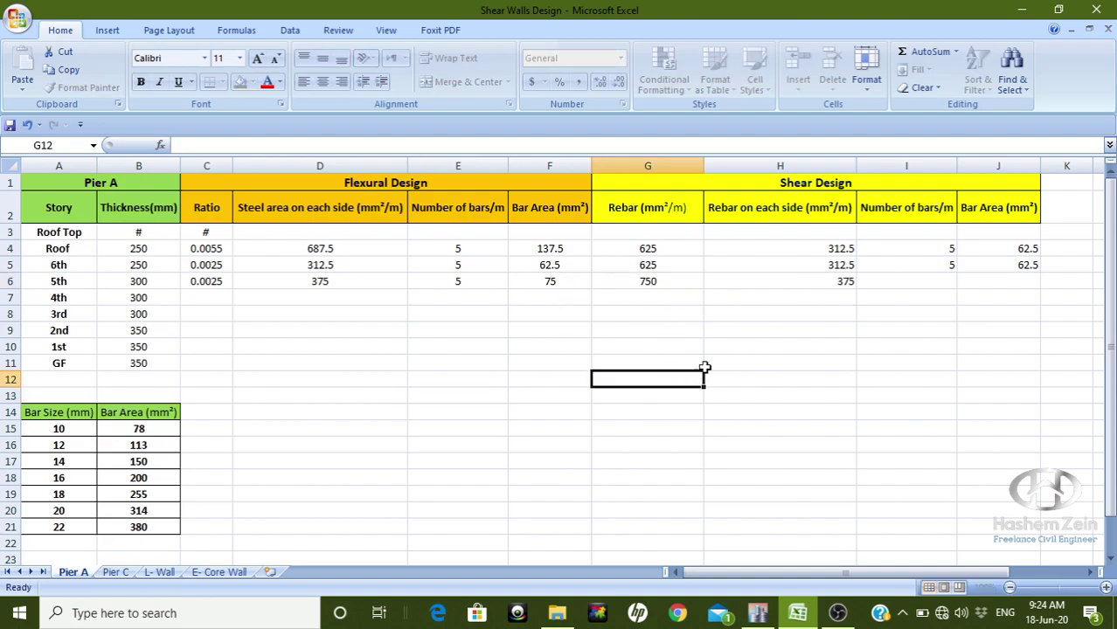
pyautogui.click(893, 289)
pyautogui.write('5')
pyautogui.click(895, 364)
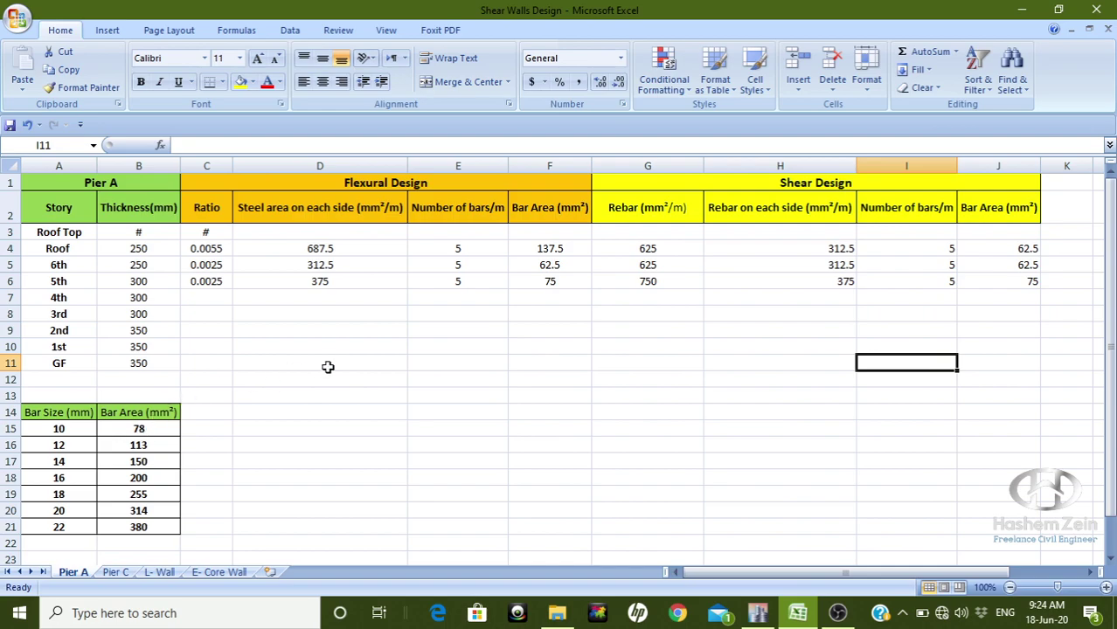
# Switch to ETABS and compare Pier A's longitudinal reinforcing areas from the Roof story down to the 4th story in the G1-A elevation.
pyautogui.click(220, 301)
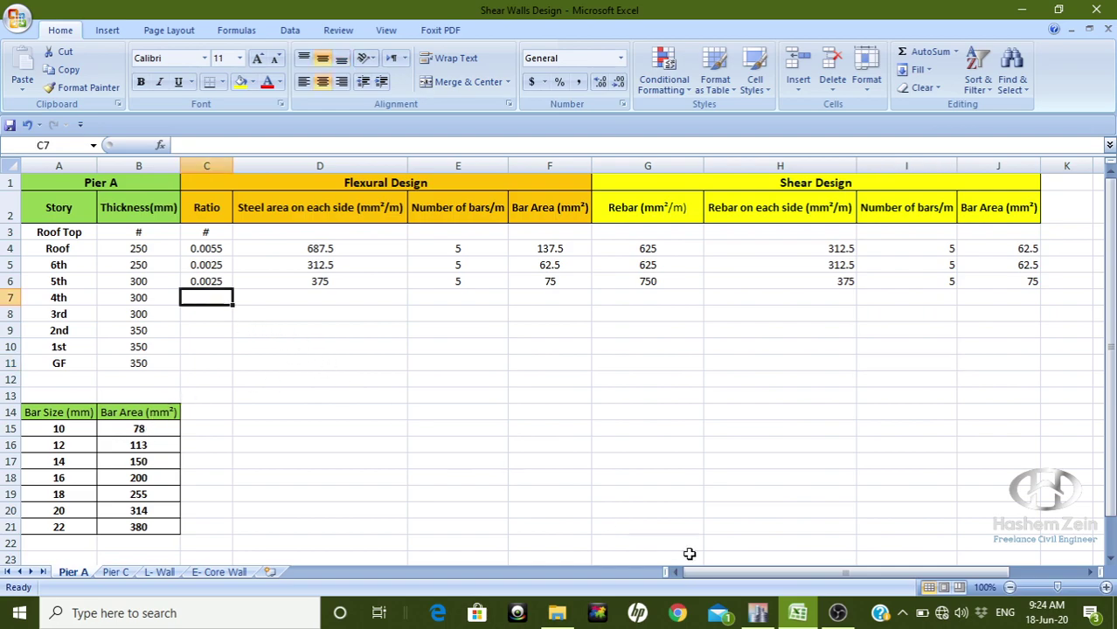
pyautogui.click(769, 613)
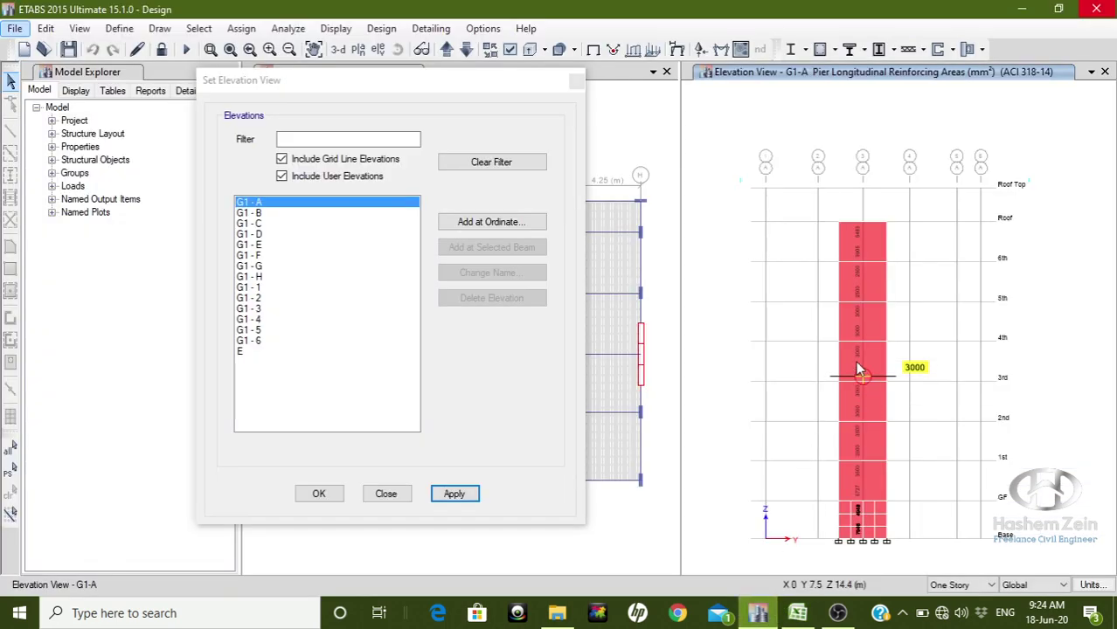
pyautogui.click(798, 613)
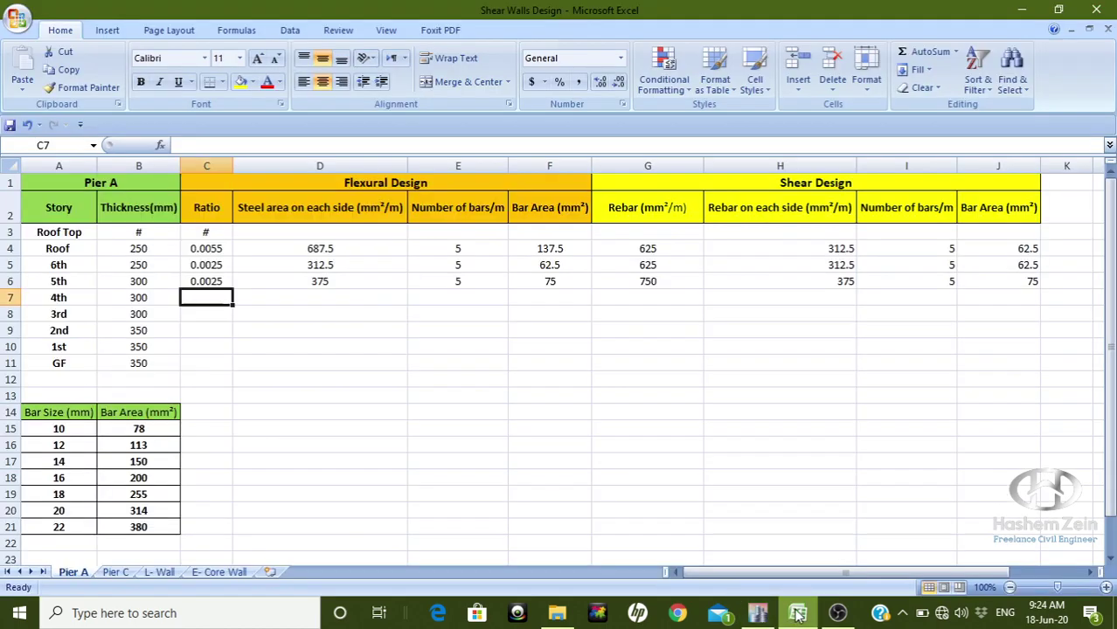
pyautogui.click(758, 613)
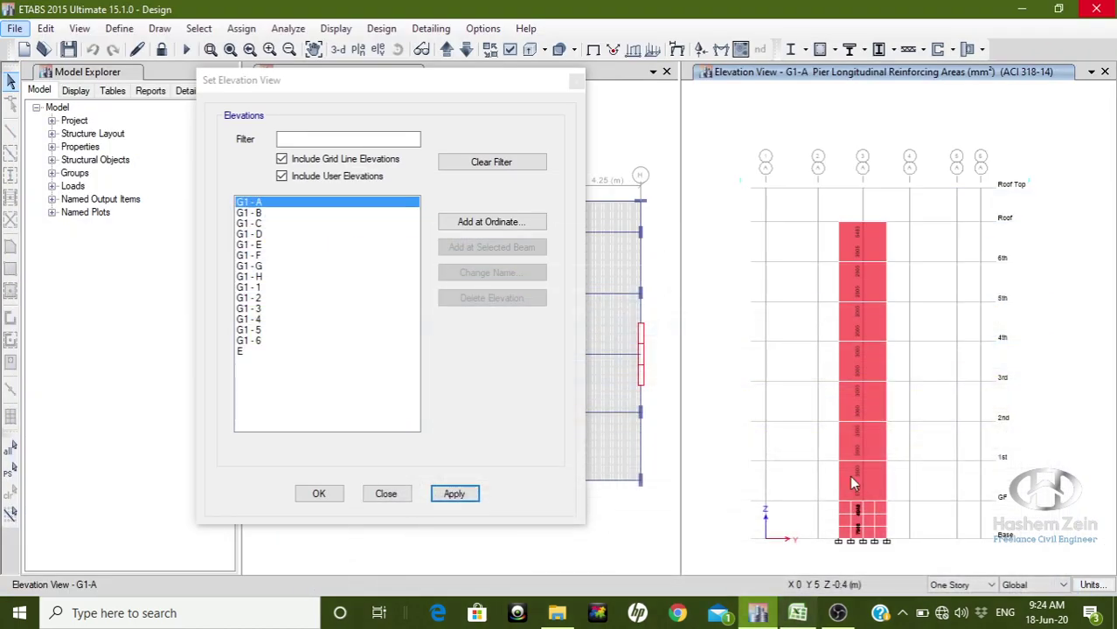
pyautogui.moveTo(862, 249)
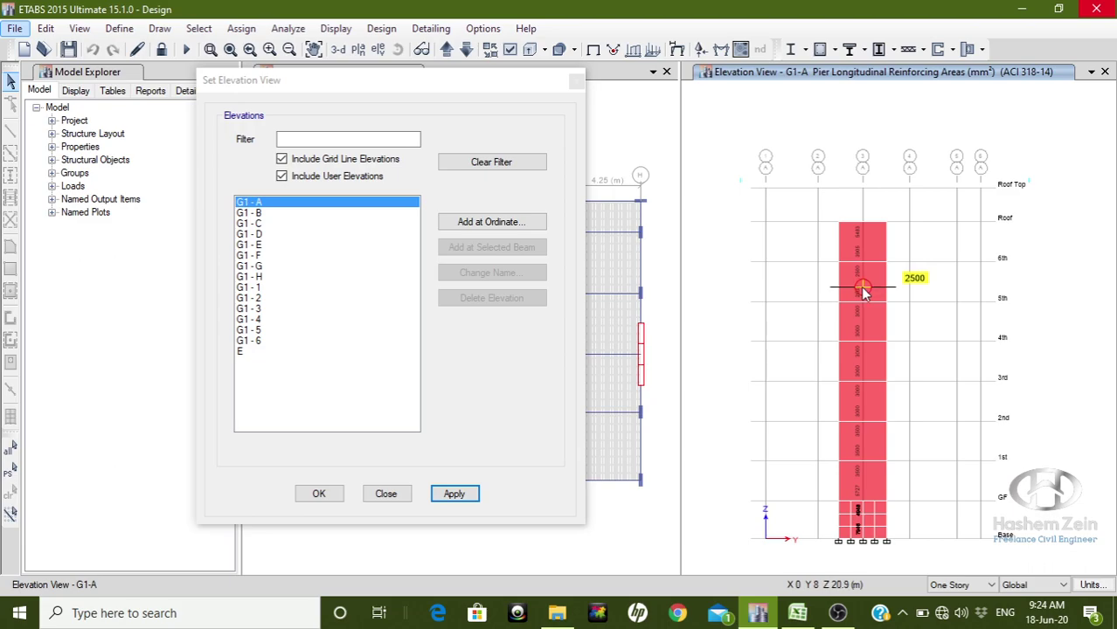
pyautogui.moveTo(864, 331)
pyautogui.moveTo(864, 368)
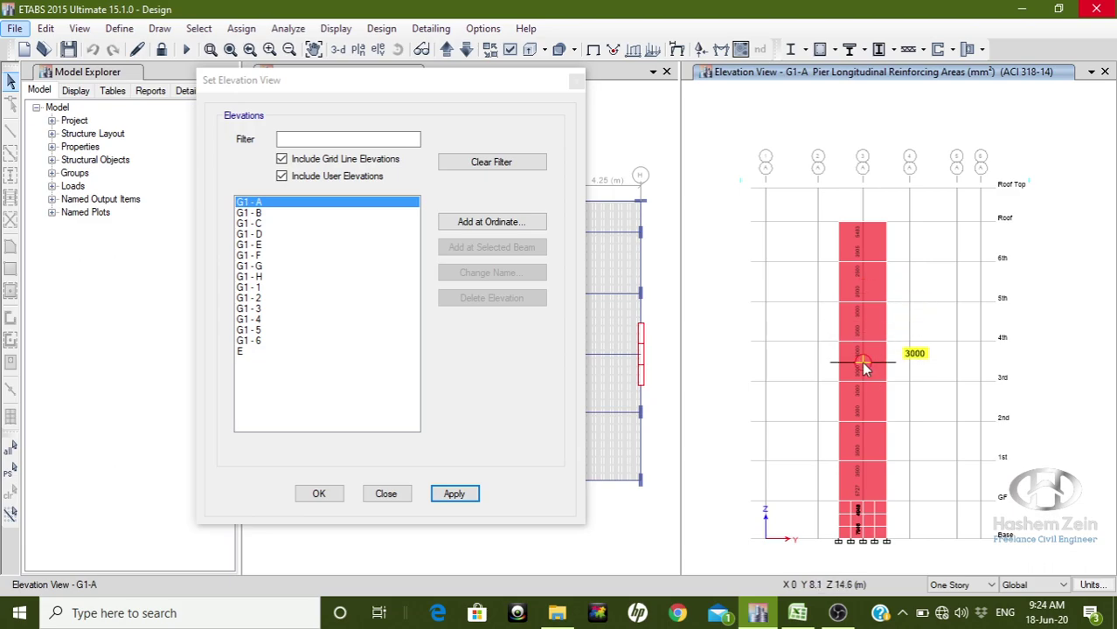
# Switch to Excel and enter a flexural ratio of 0.0025 and 5 bars/m for the 4th story of Pier A.
pyautogui.click(797, 613)
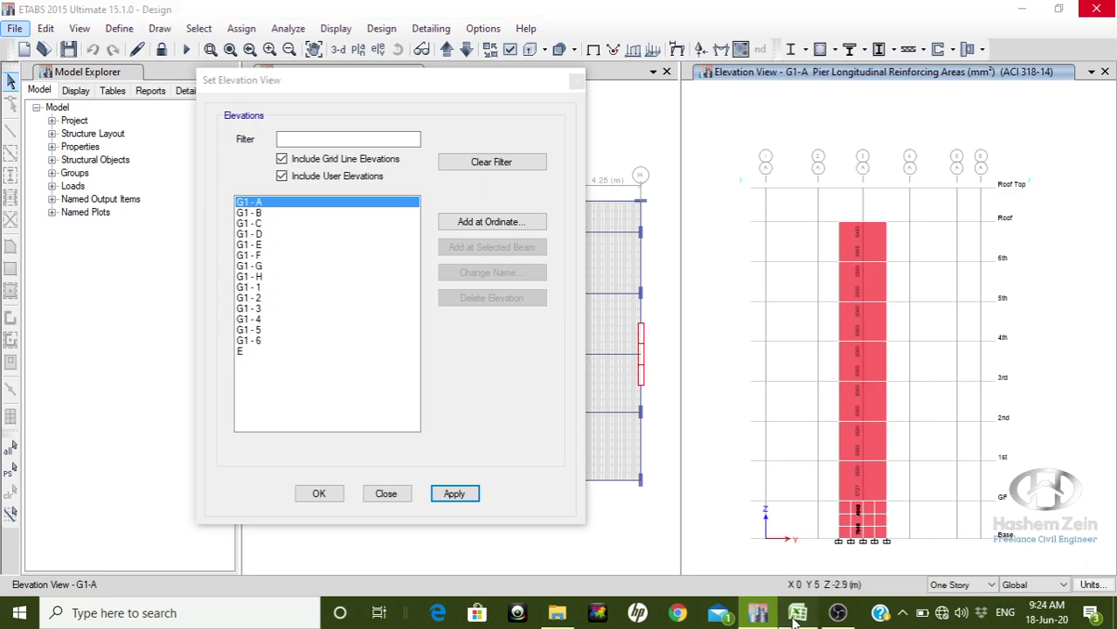
pyautogui.write('0.0025')
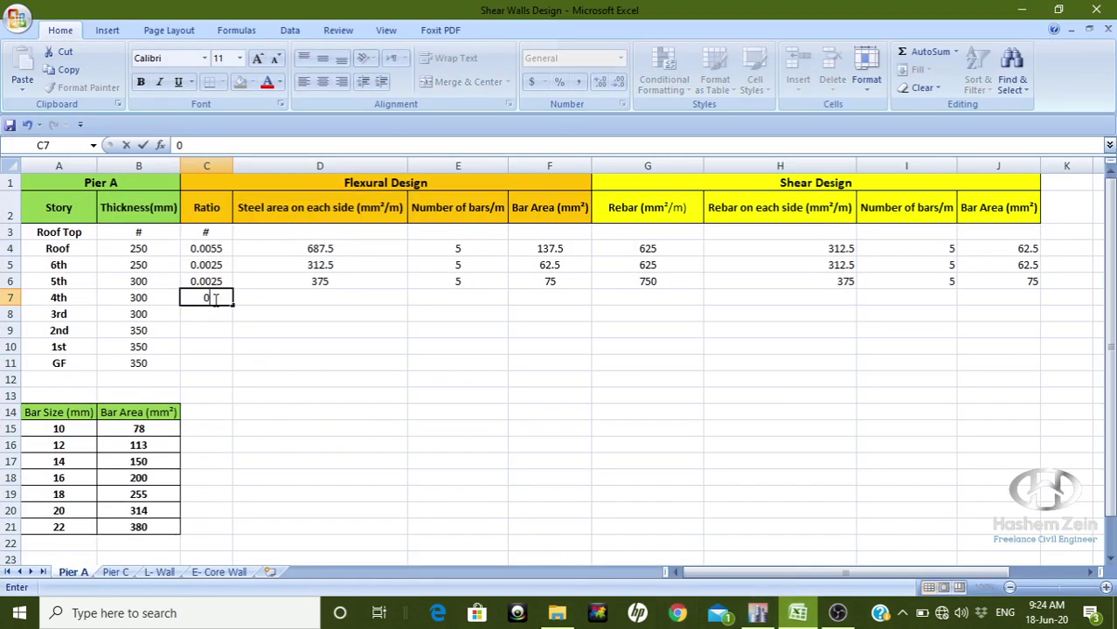
pyautogui.click(321, 360)
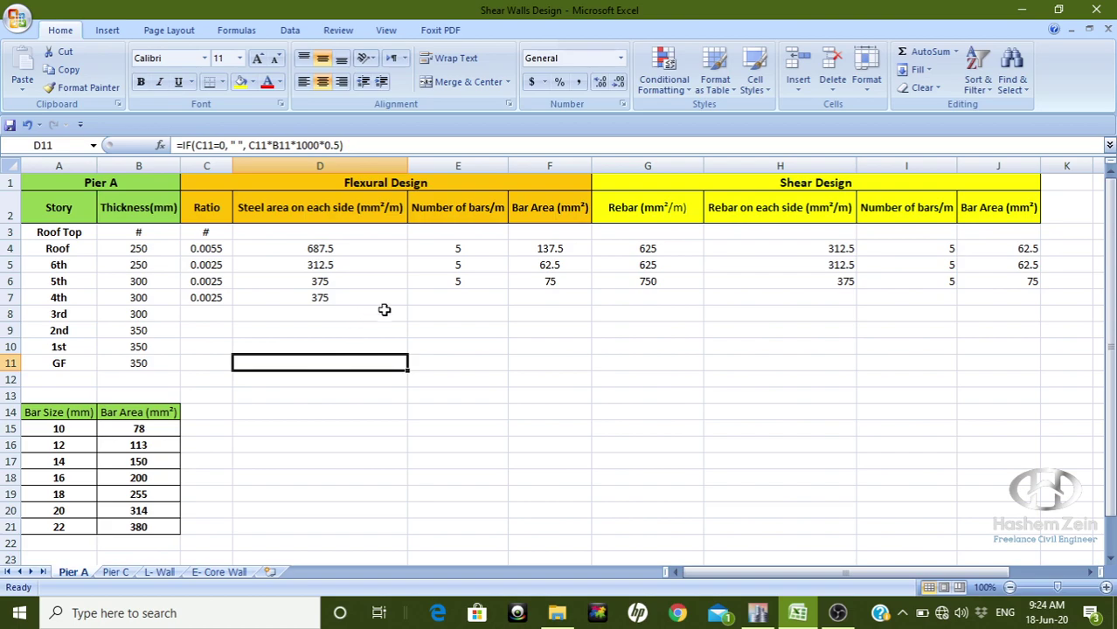
pyautogui.click(436, 300)
pyautogui.write('5')
pyautogui.click(514, 362)
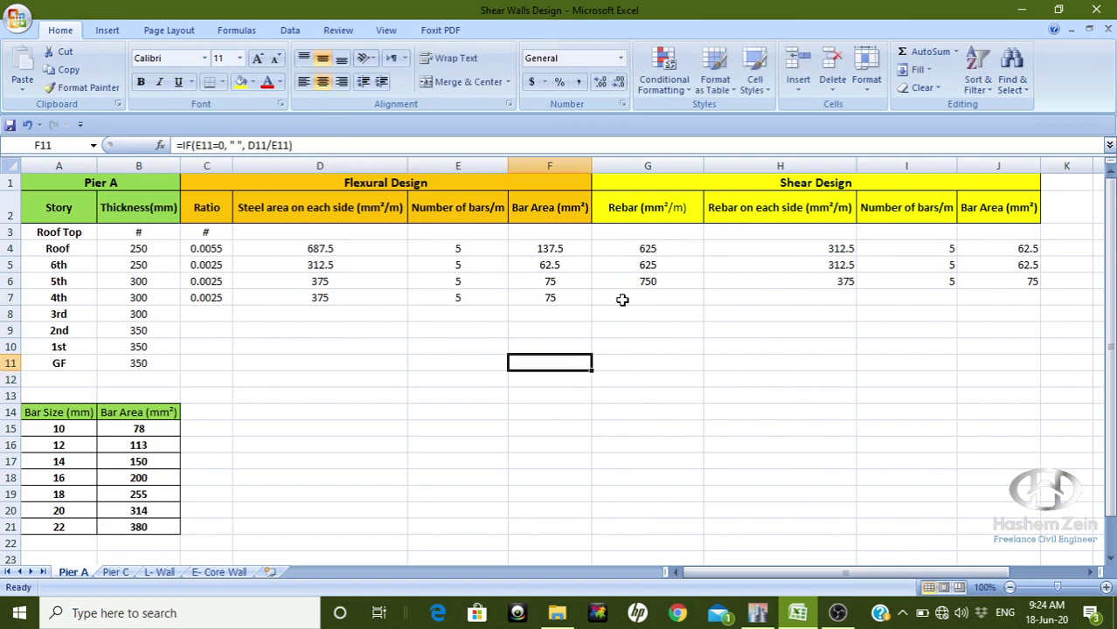
# Enter a shear rebar of 750 mm²/m and 5 bars/m in the 4th story's Shear Design section.
pyautogui.click(636, 299)
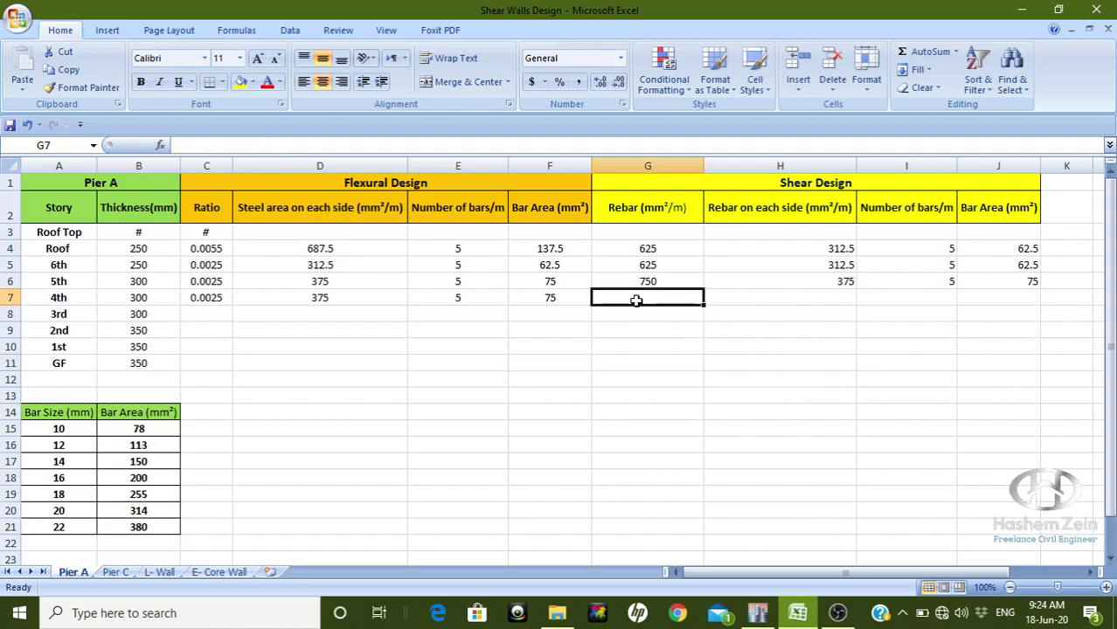
pyautogui.write('750')
pyautogui.click(819, 399)
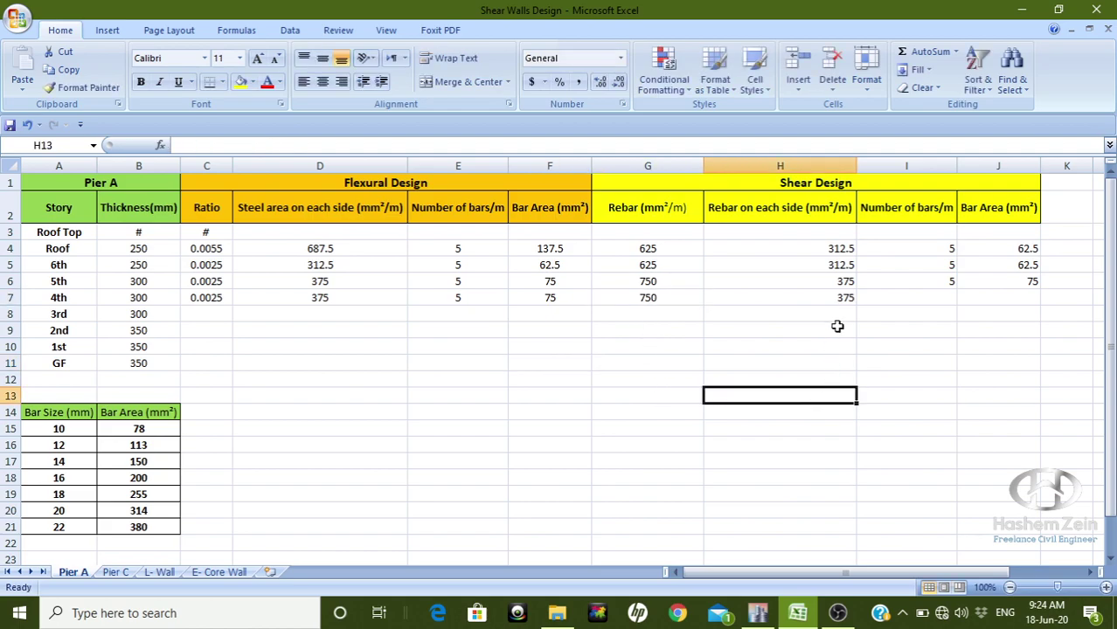
pyautogui.click(924, 299)
pyautogui.write('5')
pyautogui.click(910, 379)
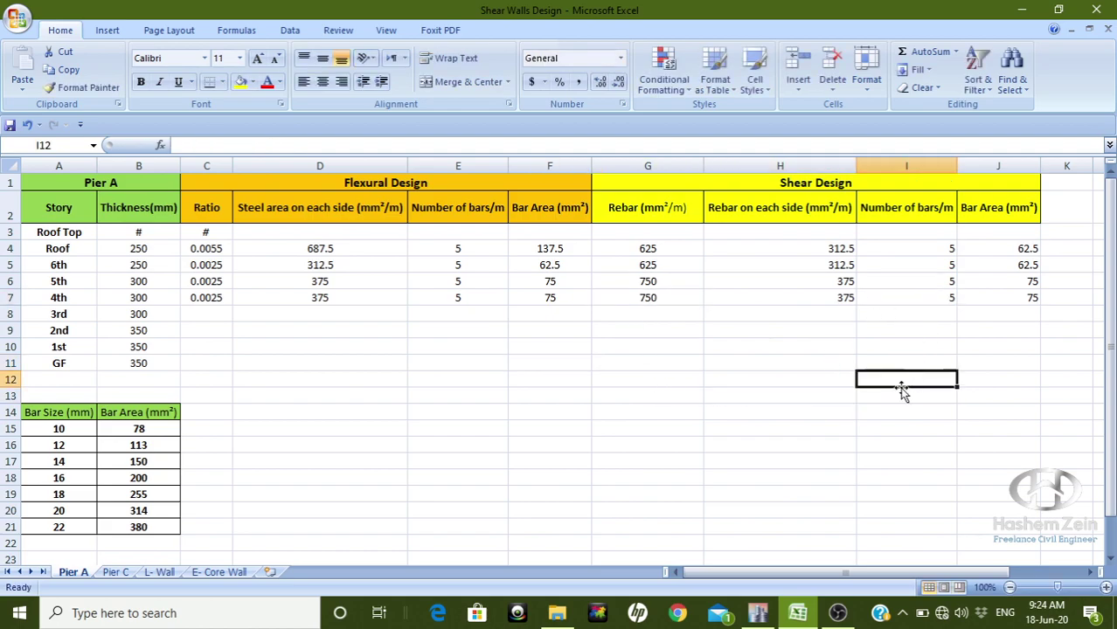
pyautogui.click(213, 315)
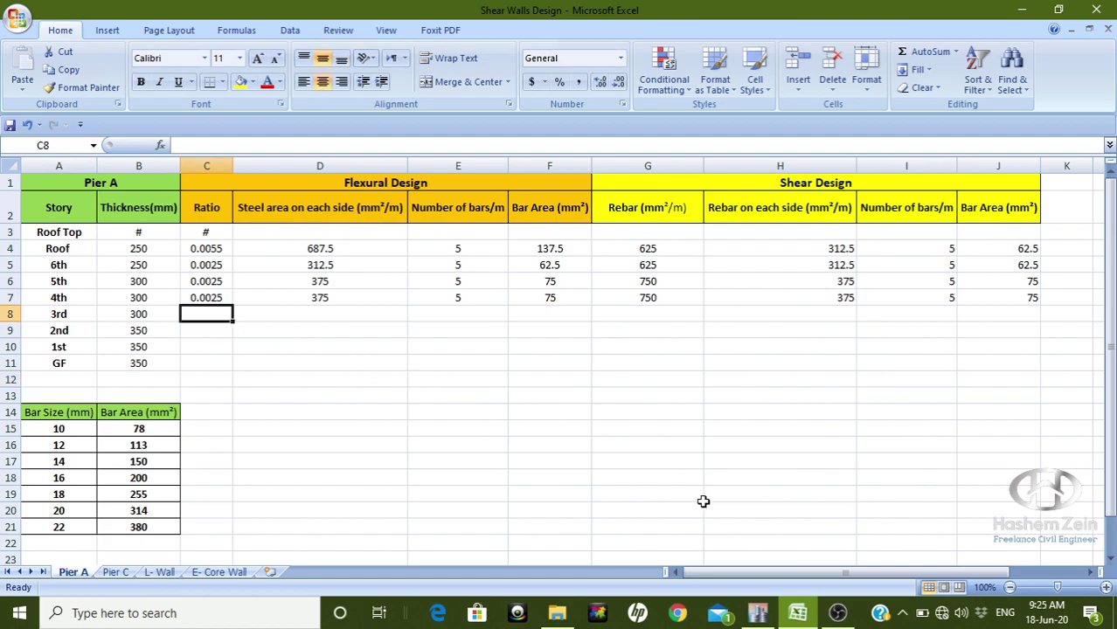
# Check Pier A's 3rd-story reinforcing area in ETABS, then enter a flexural ratio of 0.0025 and 5 bars/m for that story in Excel.
pyautogui.click(760, 612)
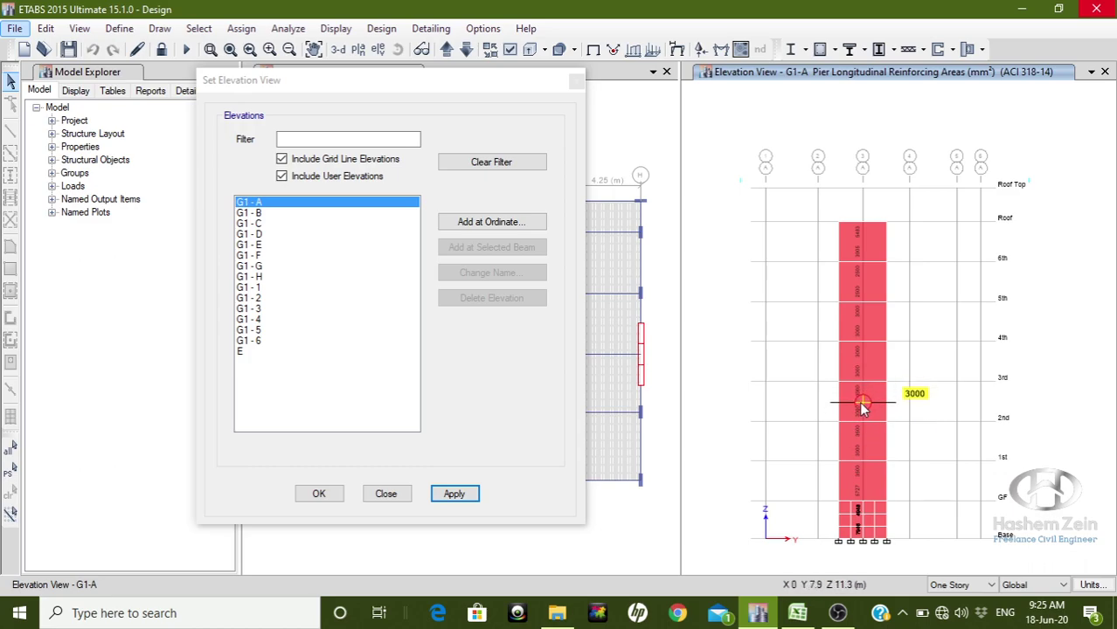
pyautogui.click(798, 612)
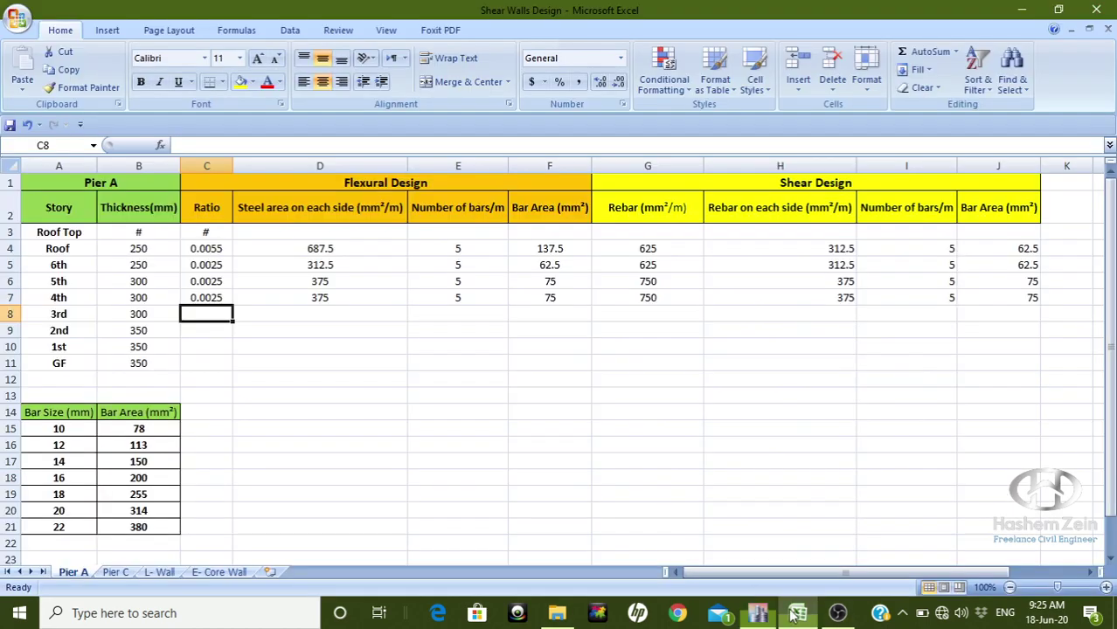
pyautogui.write('0.0025')
pyautogui.click(303, 450)
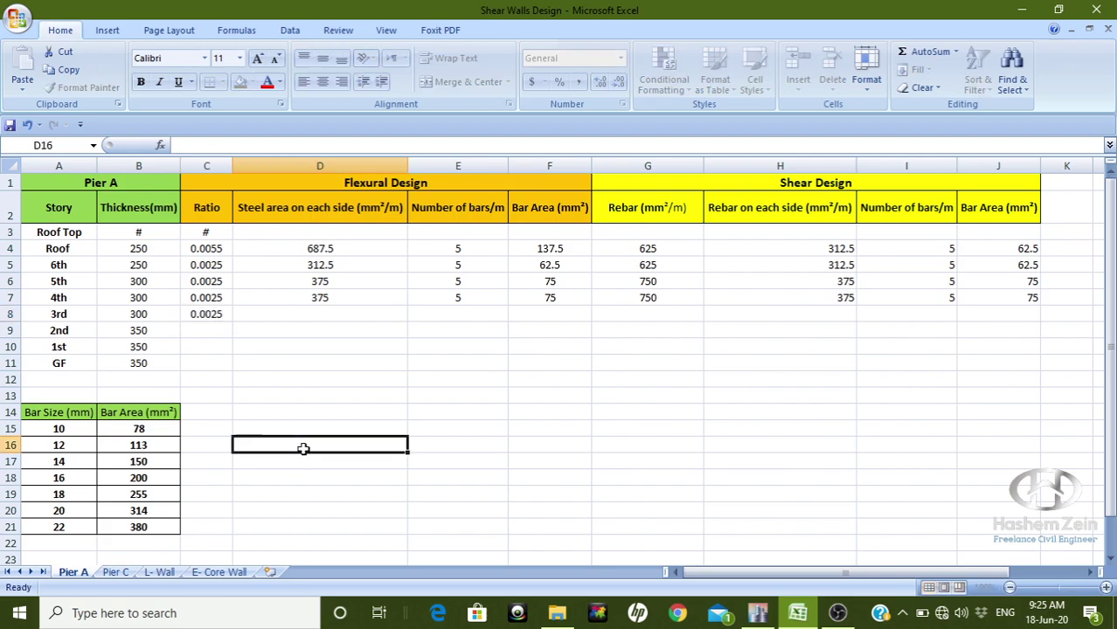
pyautogui.click(434, 317)
pyautogui.write('5')
pyautogui.click(546, 412)
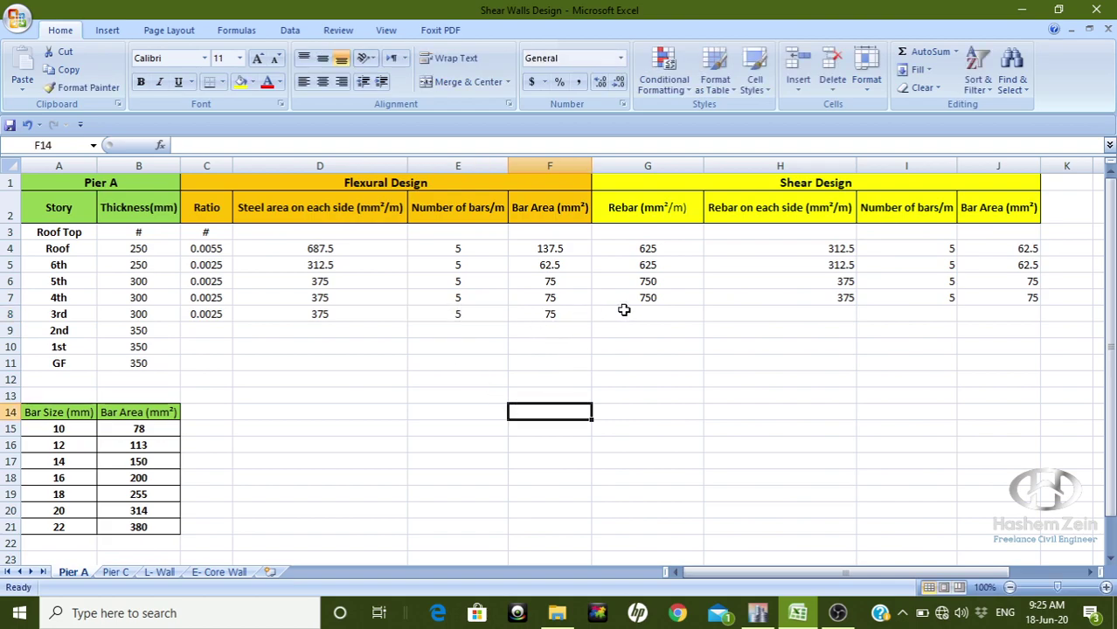
# Enter a shear rebar of 750 mm²/m and 5 bars/m in the 3rd story's Shear Design section.
pyautogui.click(656, 317)
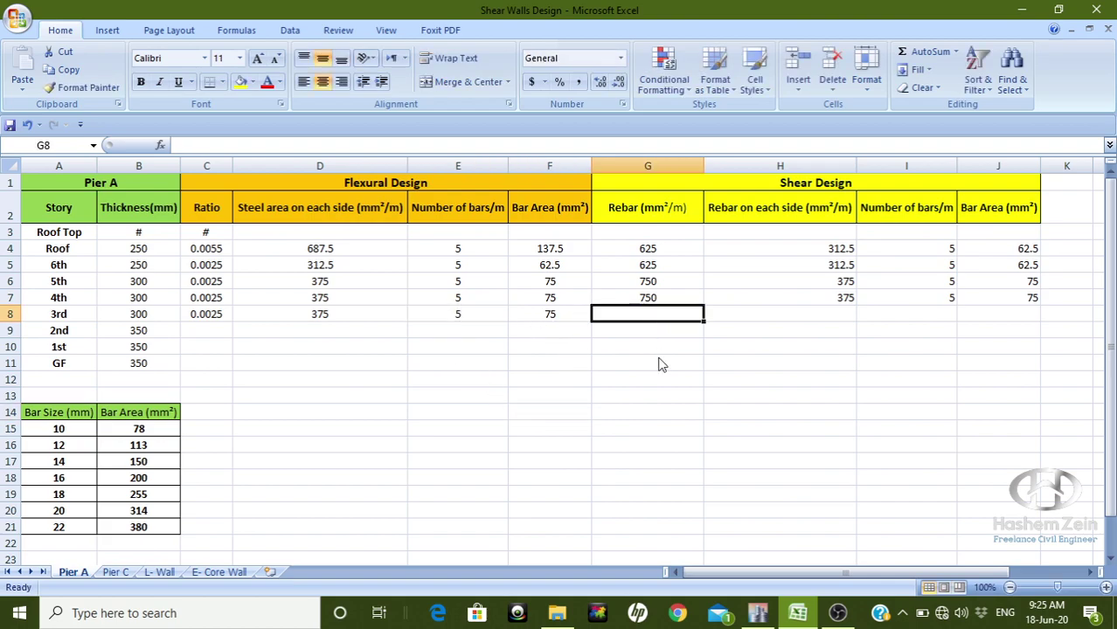
pyautogui.write('750')
pyautogui.click(795, 317)
pyautogui.click(909, 363)
pyautogui.click(914, 319)
pyautogui.write('5')
pyautogui.click(888, 407)
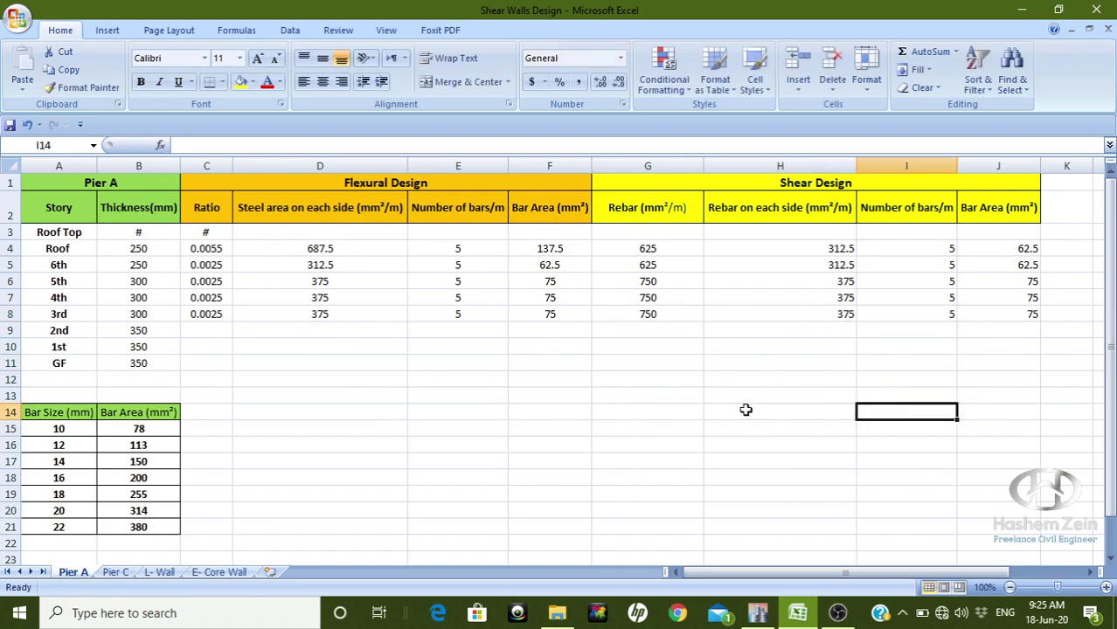
# Check Pier A's 2nd-story reinforcing area in the ETABS elevation and enter a flexural ratio of 0.0025 for that story in Excel.
pyautogui.click(201, 332)
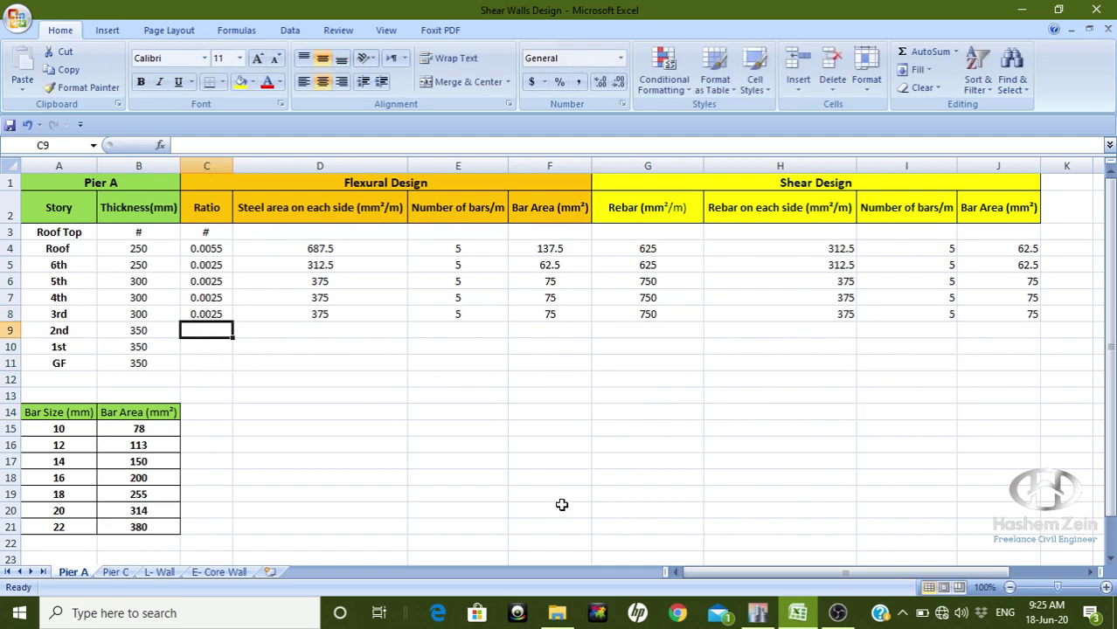
pyautogui.click(758, 613)
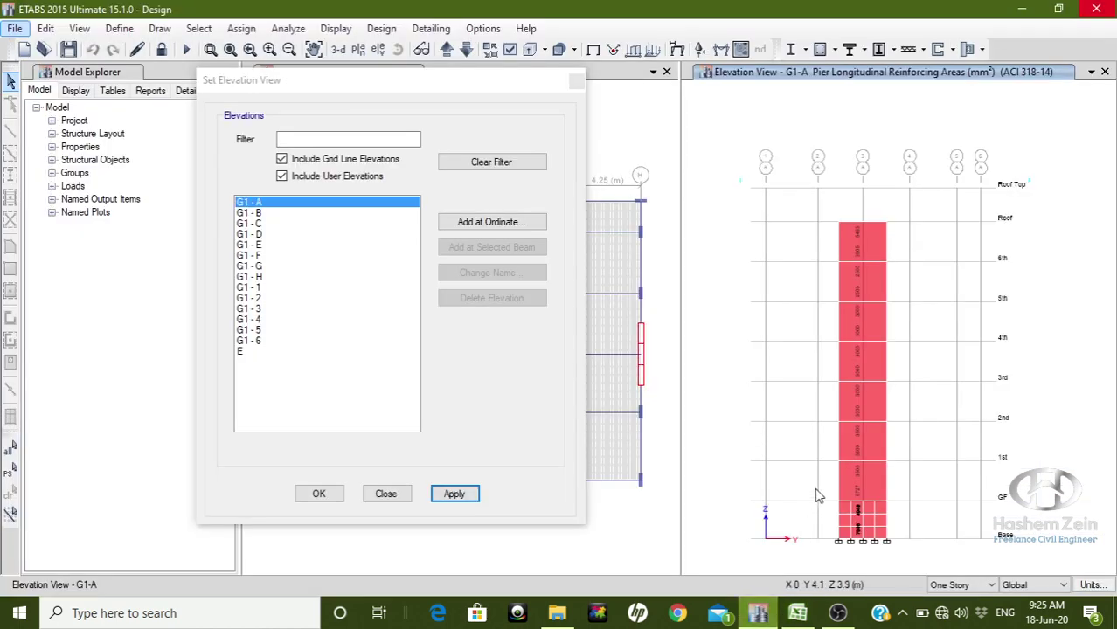
pyautogui.moveTo(859, 441)
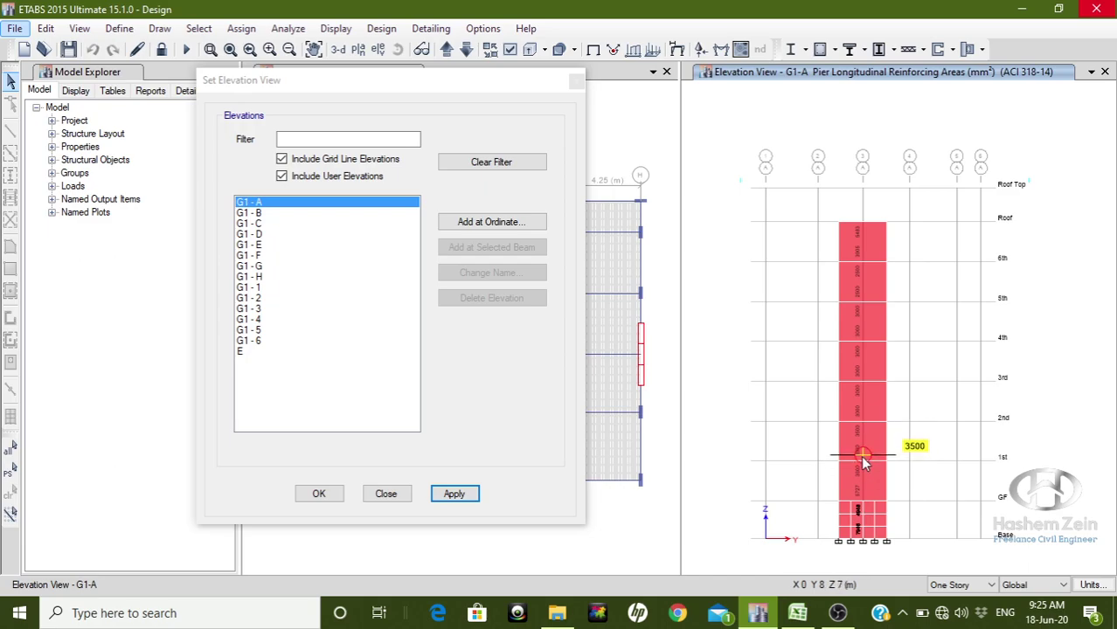
pyautogui.click(796, 613)
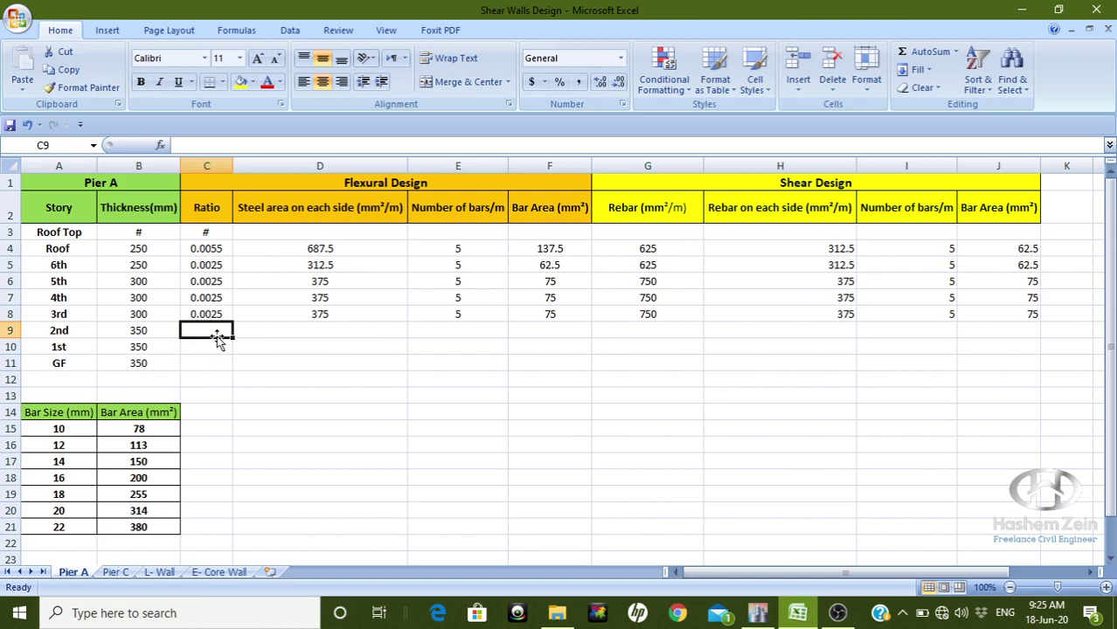
pyautogui.write('0.0025')
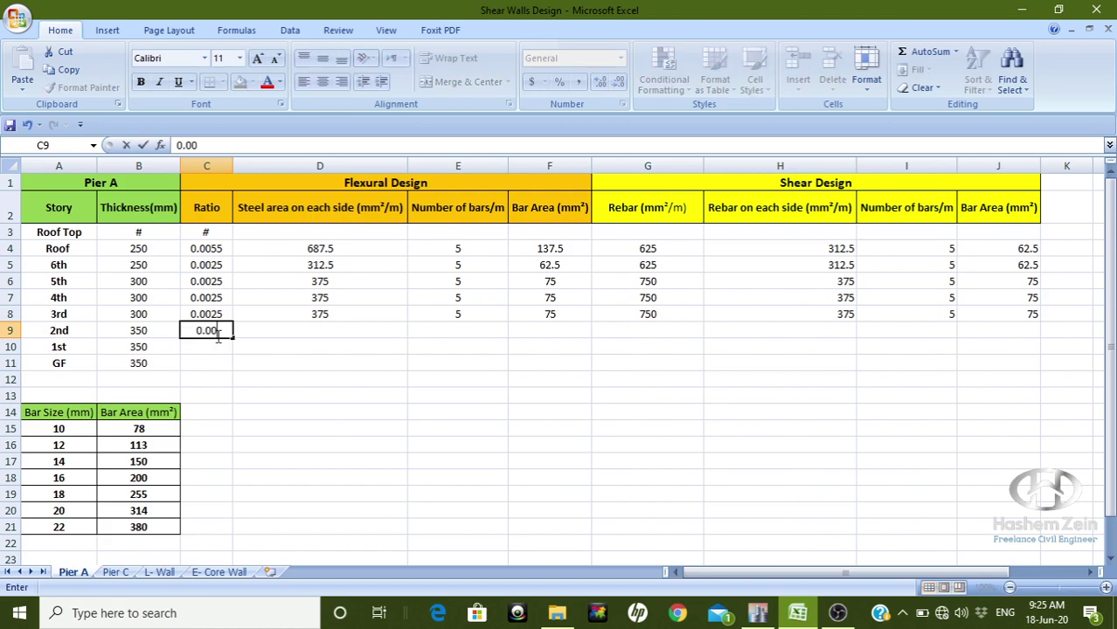
pyautogui.click(253, 384)
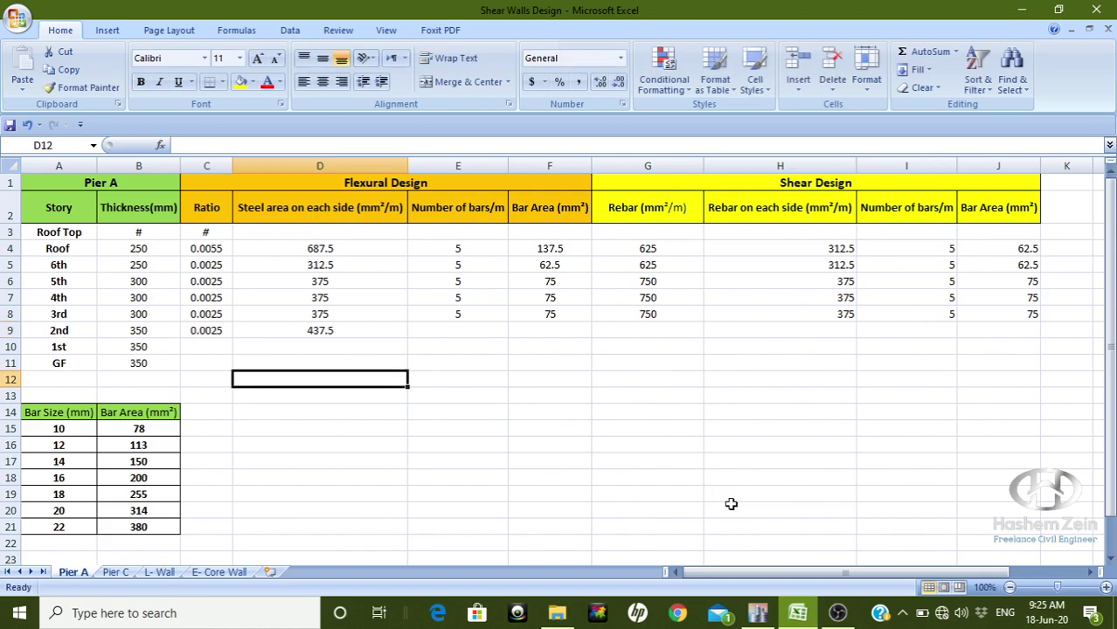
# Switch to ETABS and review the required reinforcement ratio and shear rebar in the 2nd-story Pier A design details.
pyautogui.click(760, 614)
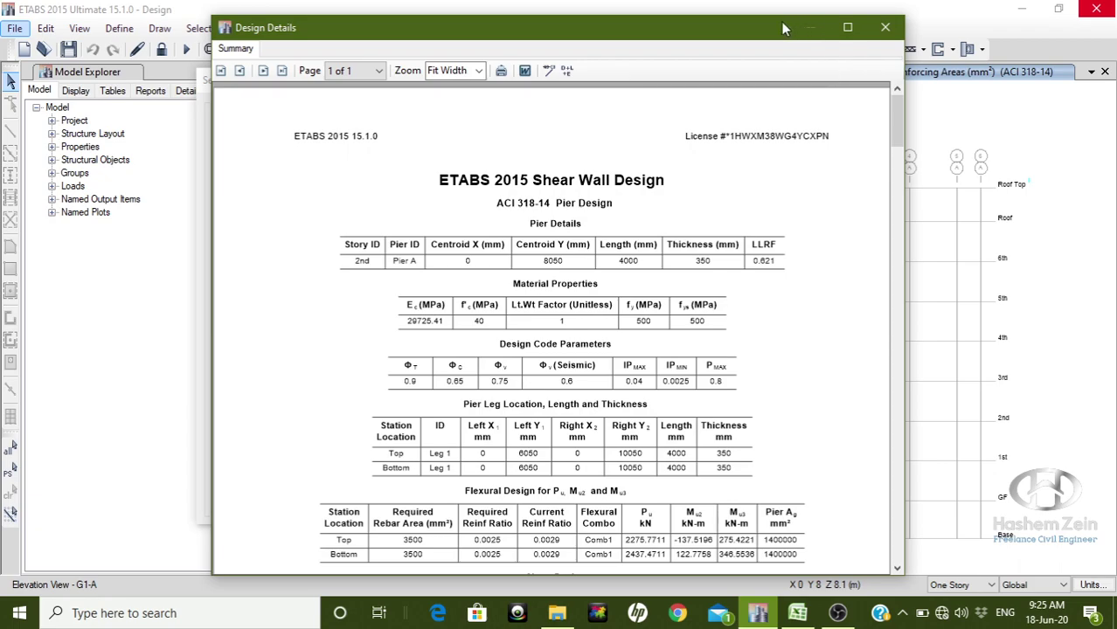
pyautogui.moveTo(737, 31); pyautogui.dragTo(568, 27)
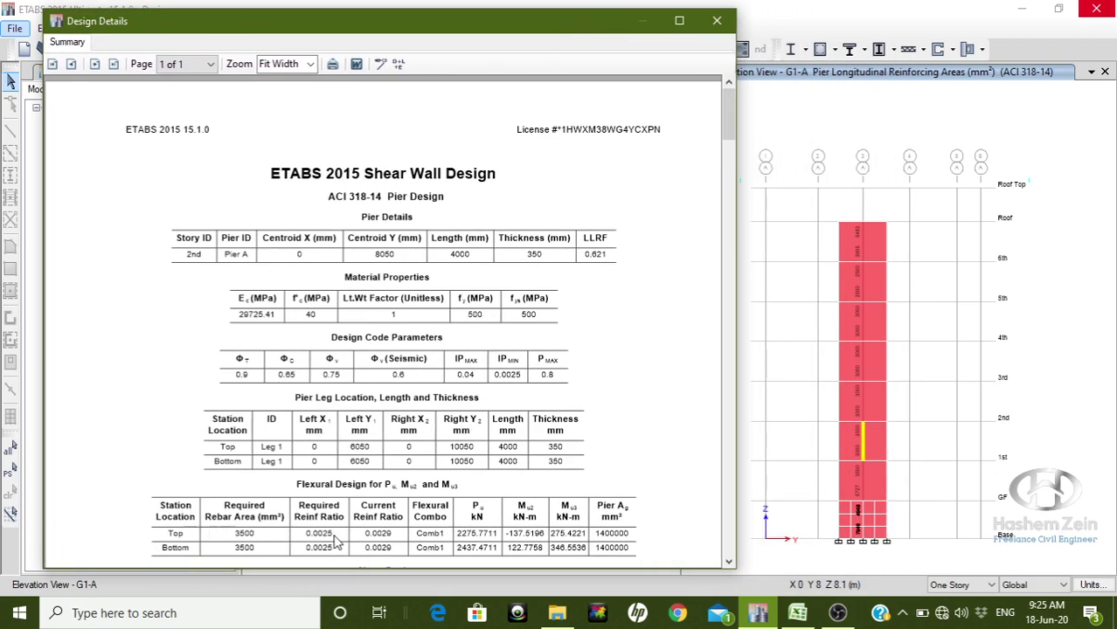
pyautogui.moveTo(724, 124); pyautogui.dragTo(725, 278)
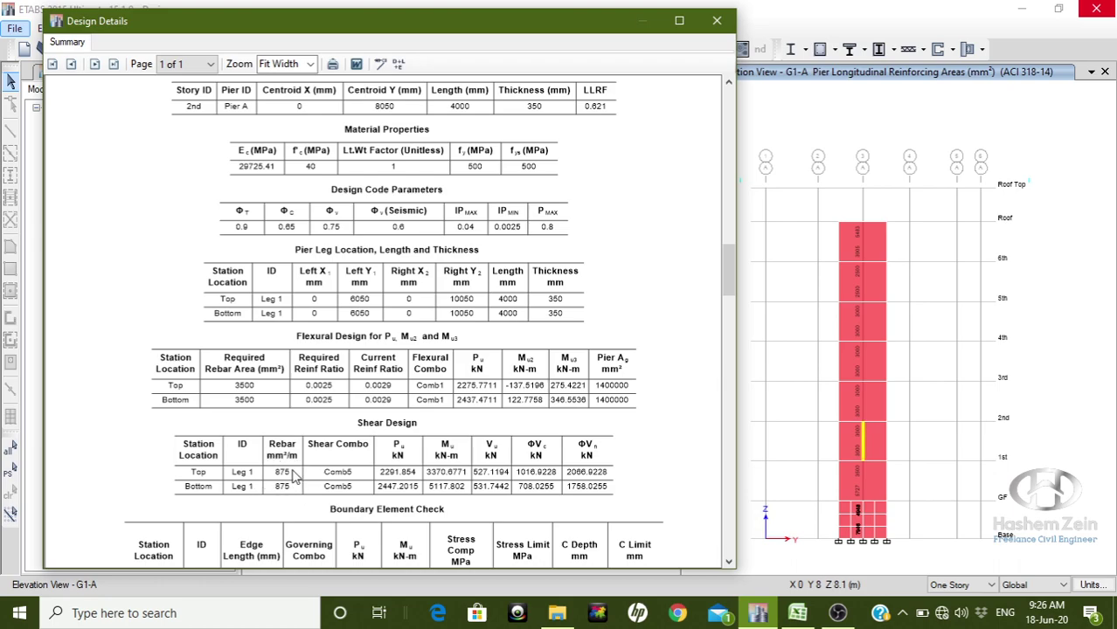
pyautogui.click(717, 20)
# Switch to Excel and enter 5 bars/m in the 2nd story's Flexural Design section.
pyautogui.click(797, 614)
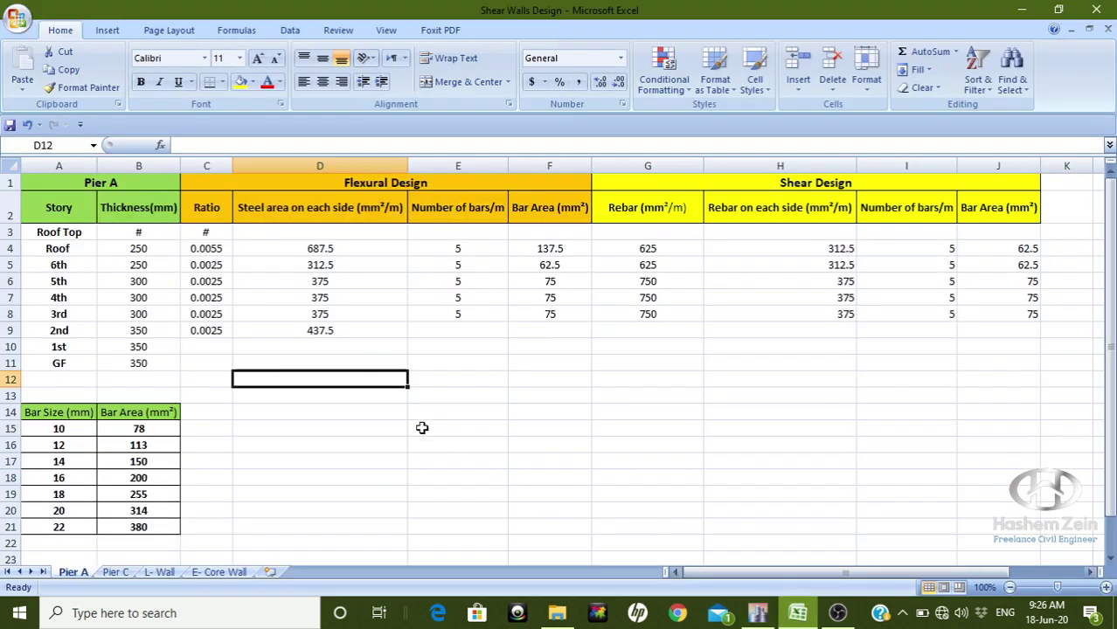
pyautogui.click(463, 331)
pyautogui.write('5')
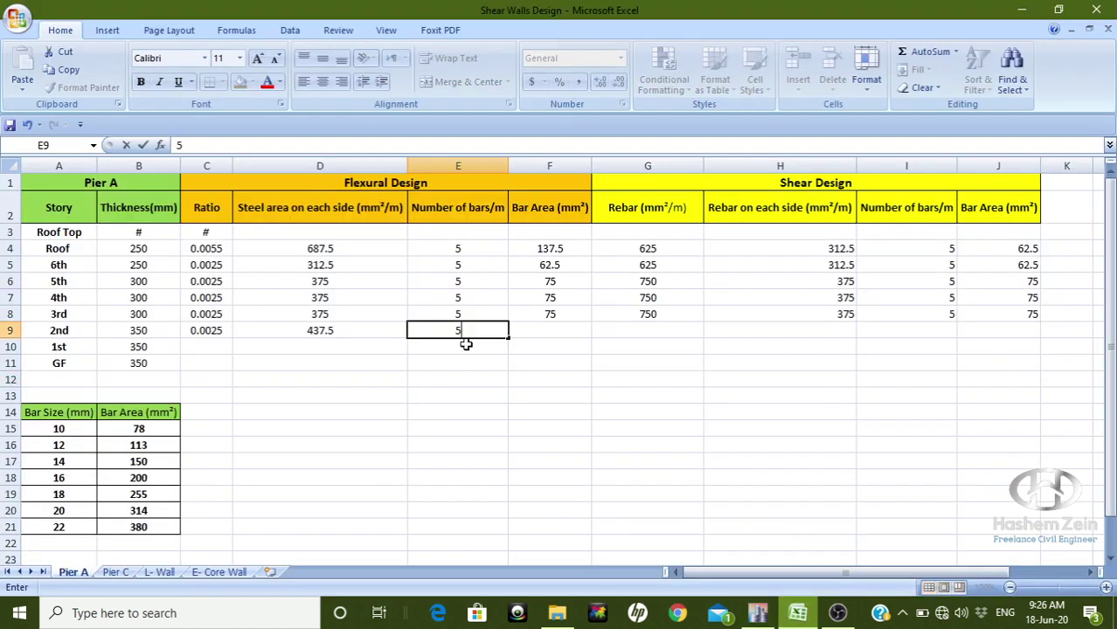
pyautogui.click(503, 413)
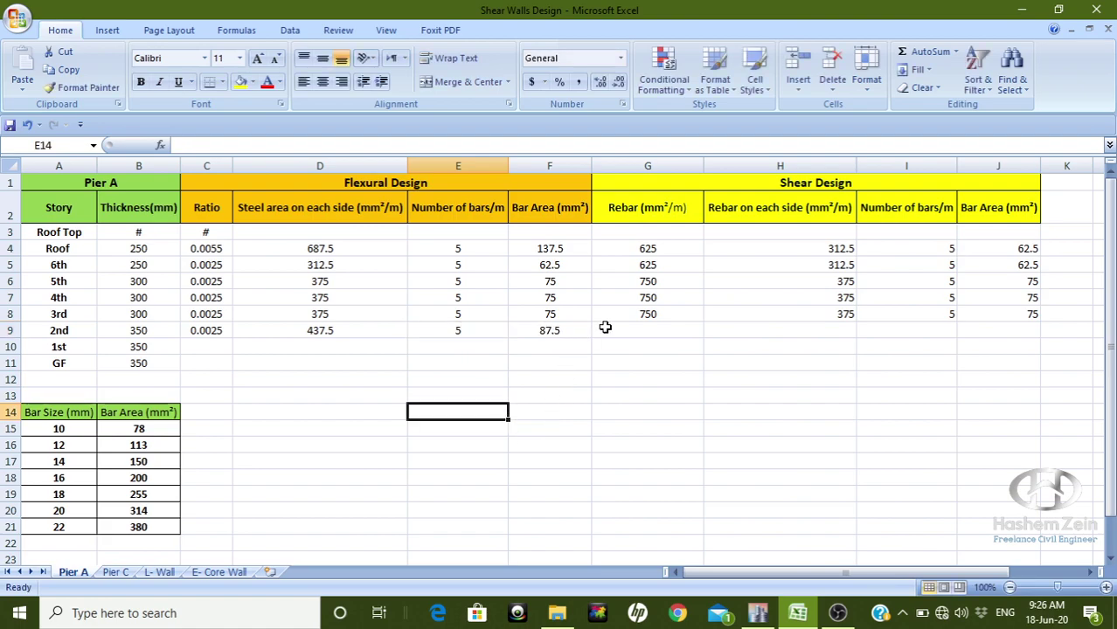
# Enter a shear rebar of 875 mm²/m for the 2nd story in Excel, rechecking the value in the pier's ETABS design details.
pyautogui.click(657, 331)
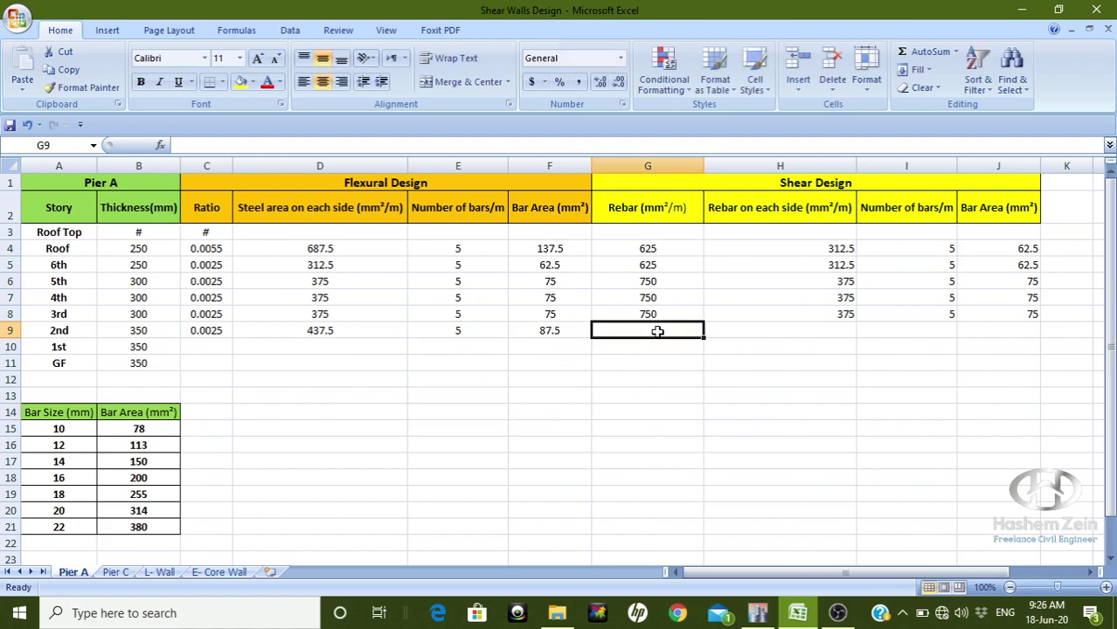
pyautogui.write('825')
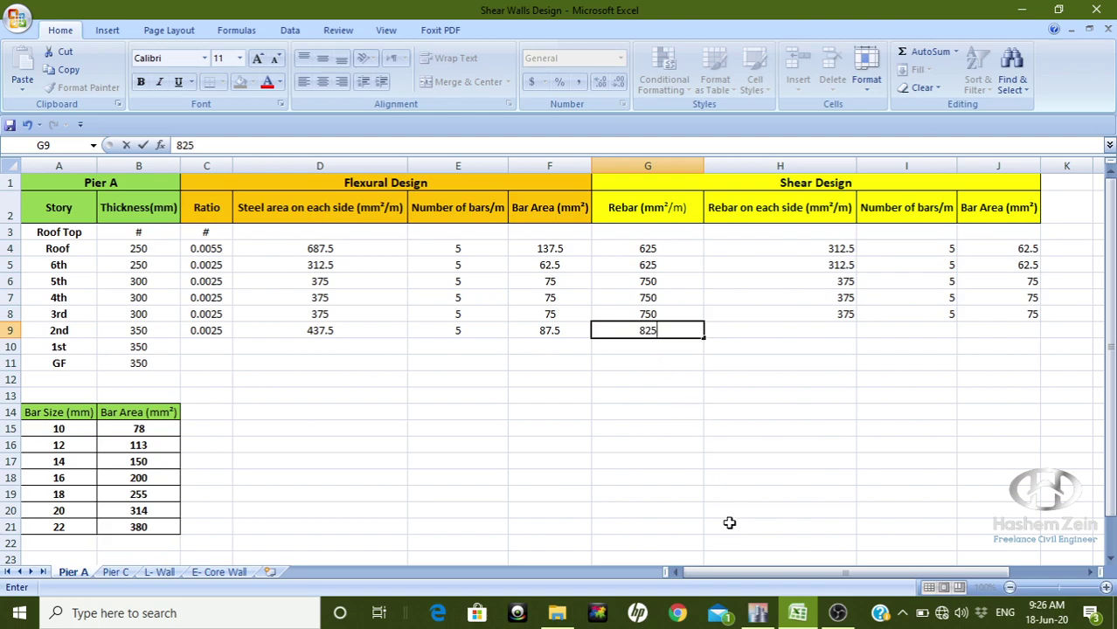
pyautogui.click(759, 612)
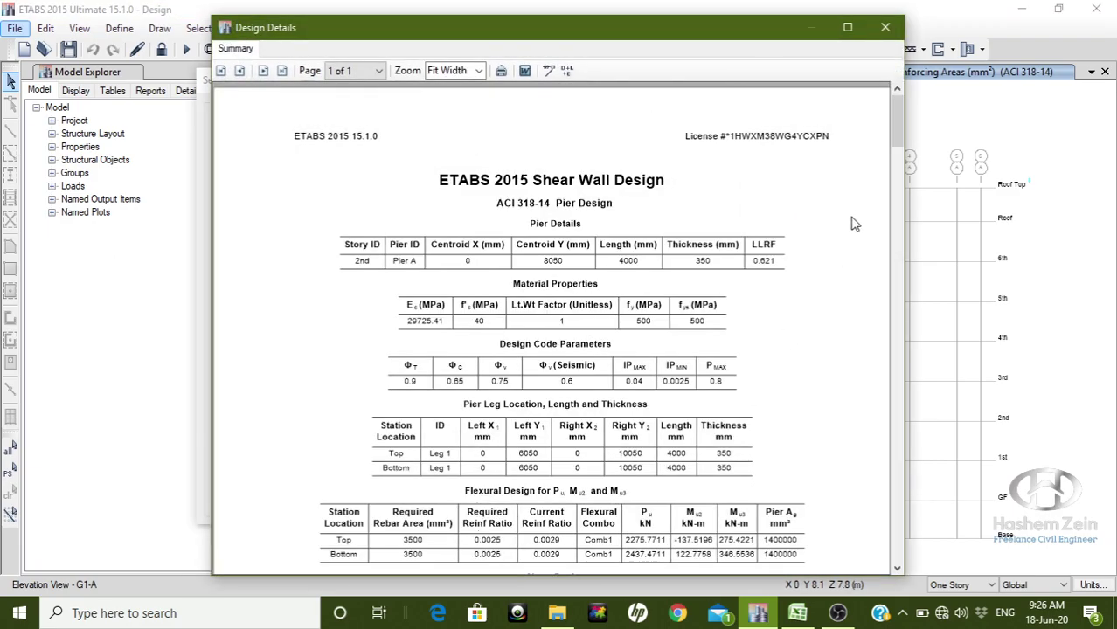
pyautogui.moveTo(897, 131); pyautogui.dragTo(897, 328)
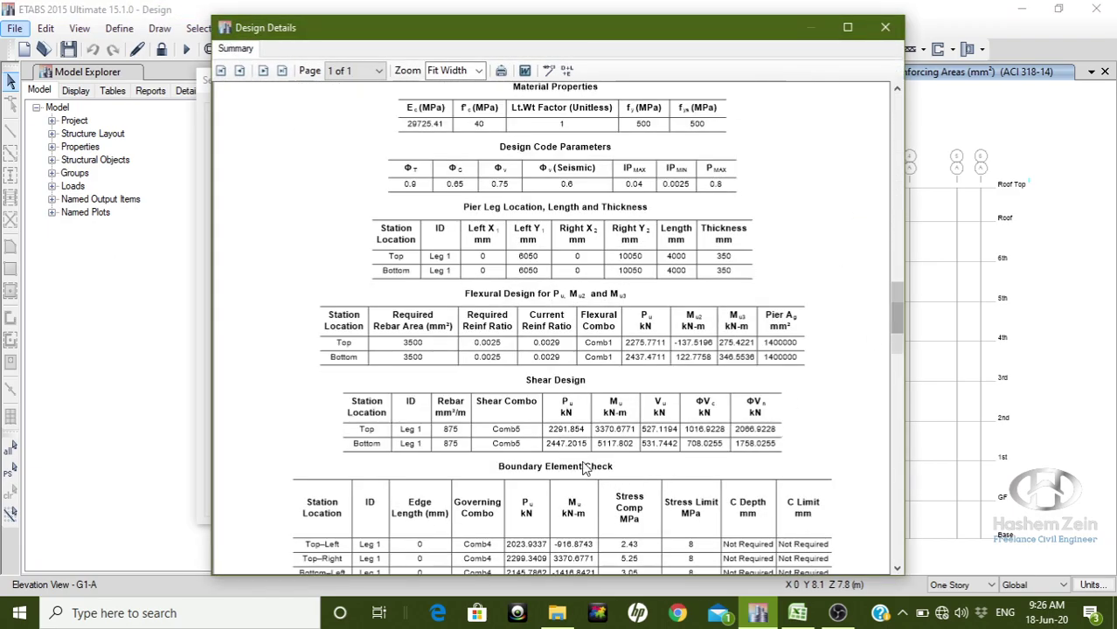
pyautogui.click(886, 27)
pyautogui.click(798, 613)
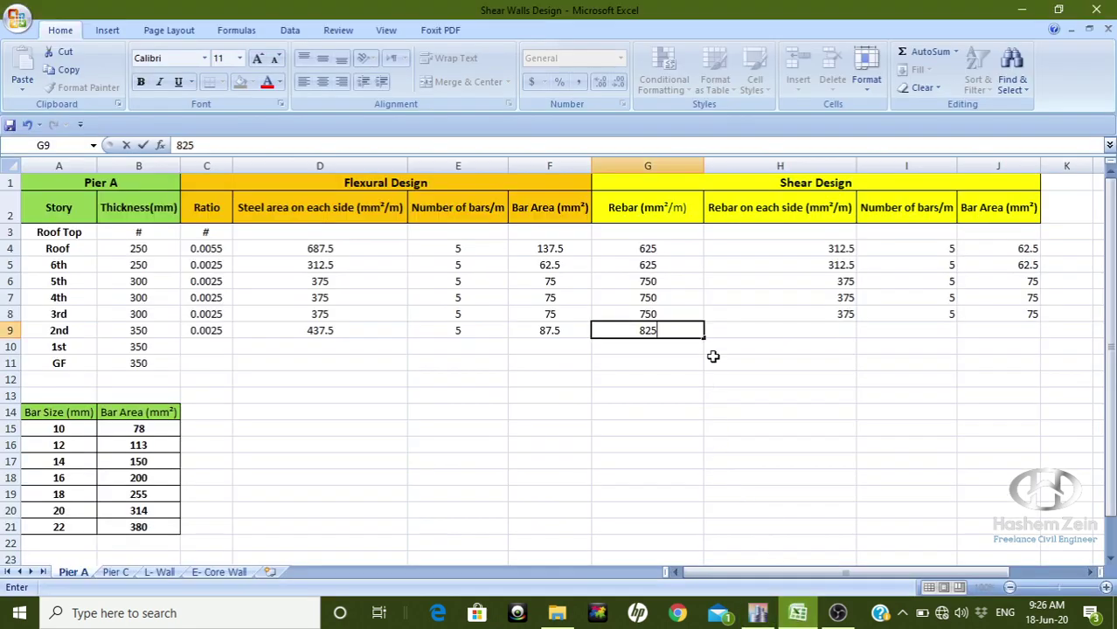
pyautogui.click(788, 405)
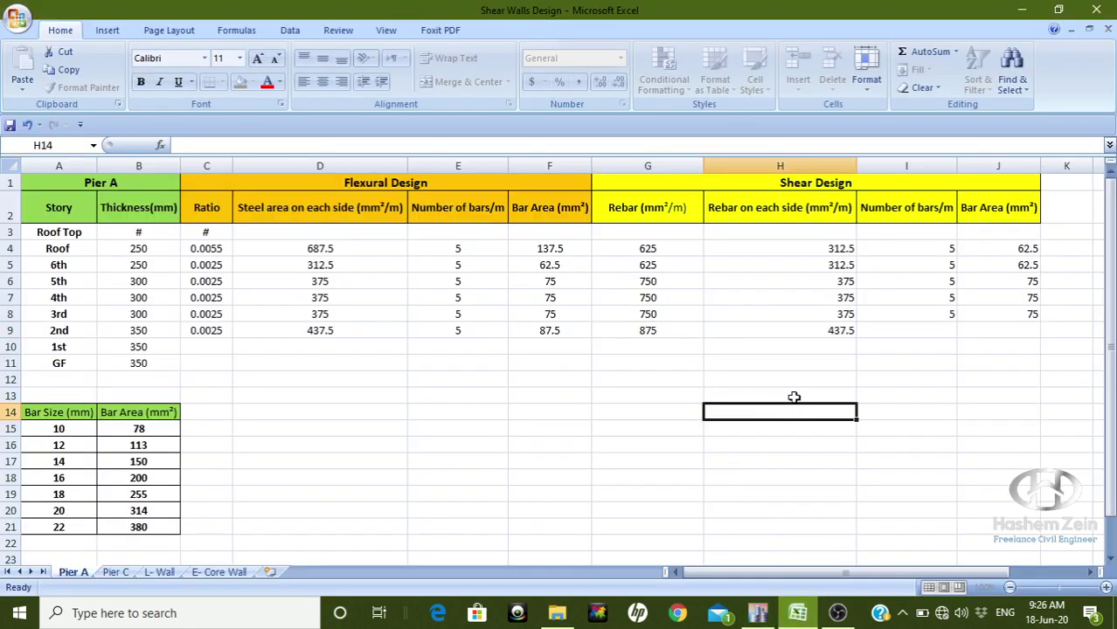
# Enter 5 bars/m in the 2nd story's Shear Design section.
pyautogui.click(904, 336)
pyautogui.write('5')
pyautogui.click(895, 409)
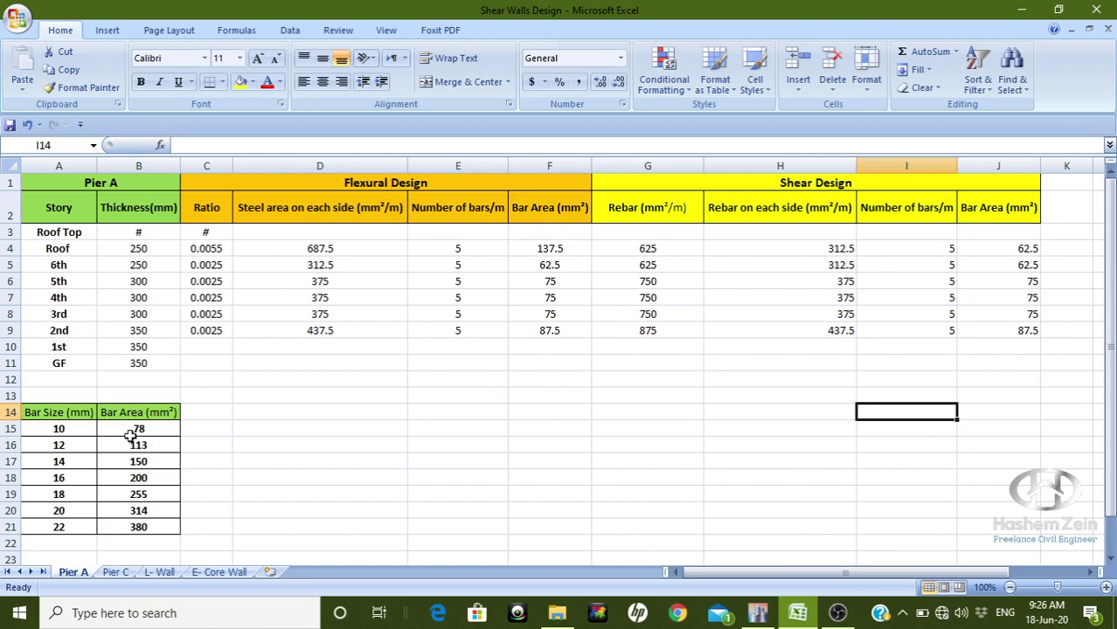
# Check Pier A's 1st-story reinforcing area in ETABS, then enter a flexural ratio of 0.0025 and 5 bars/m for that story in Excel.
pyautogui.click(218, 349)
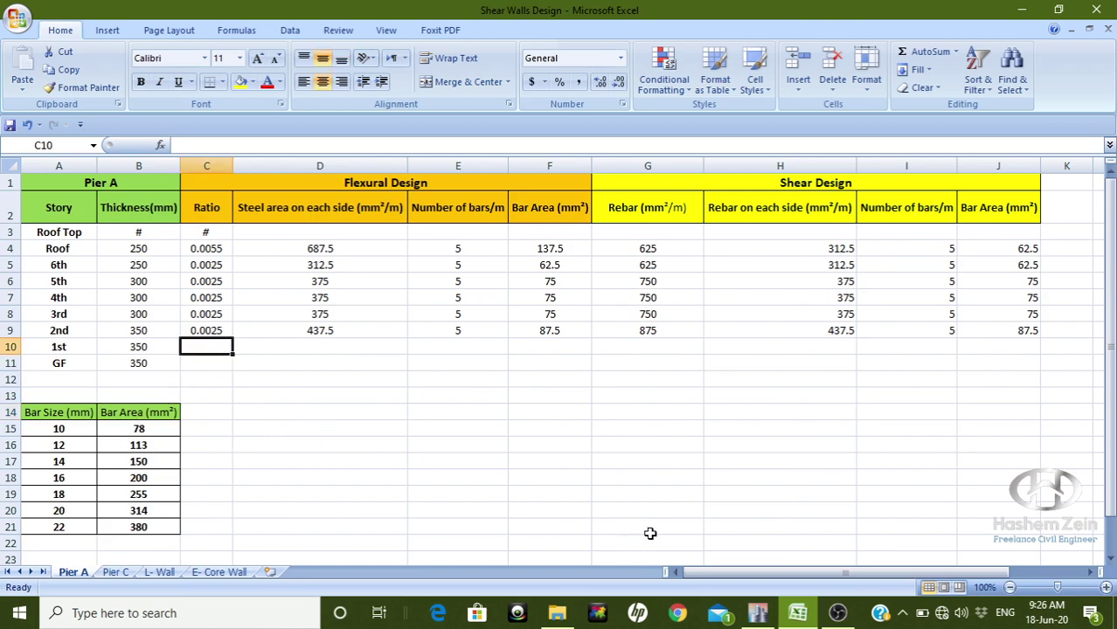
pyautogui.click(757, 613)
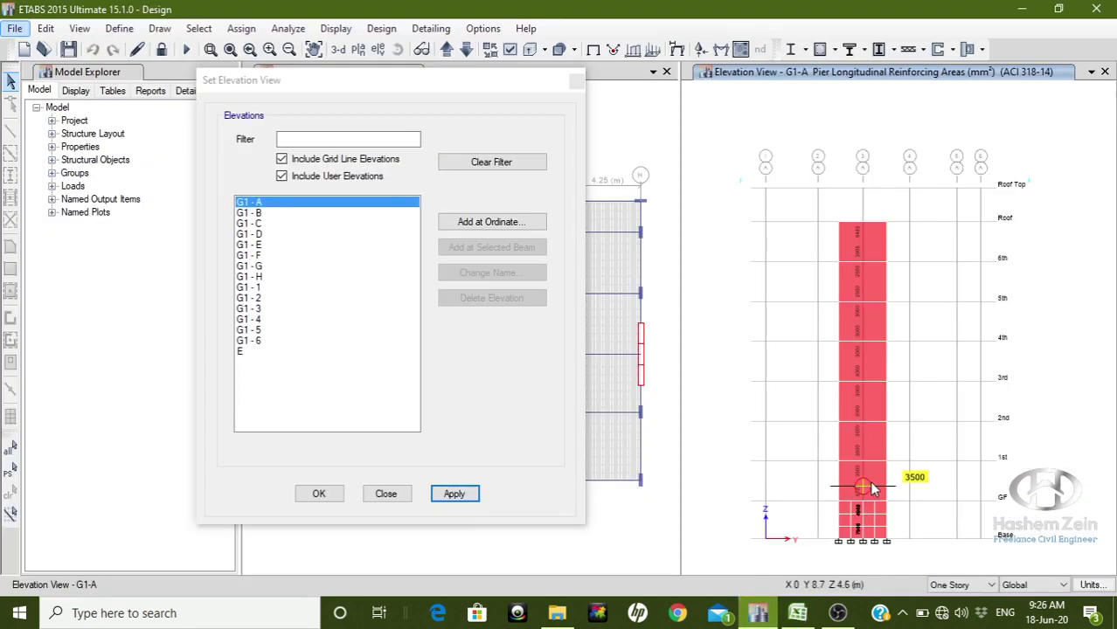
pyautogui.click(797, 613)
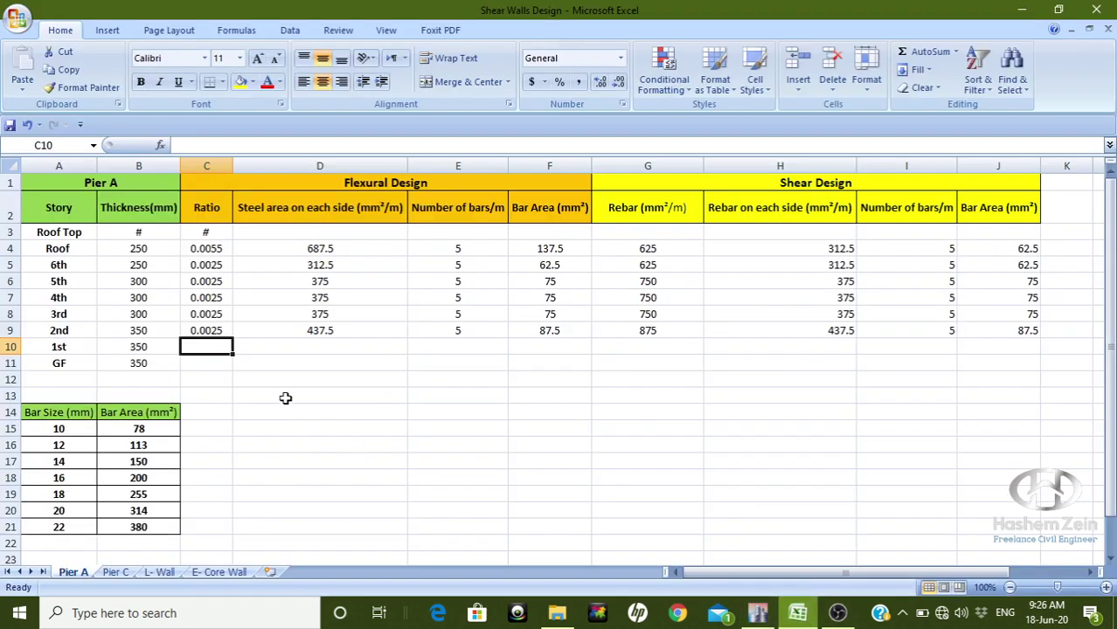
pyautogui.write('0.0025')
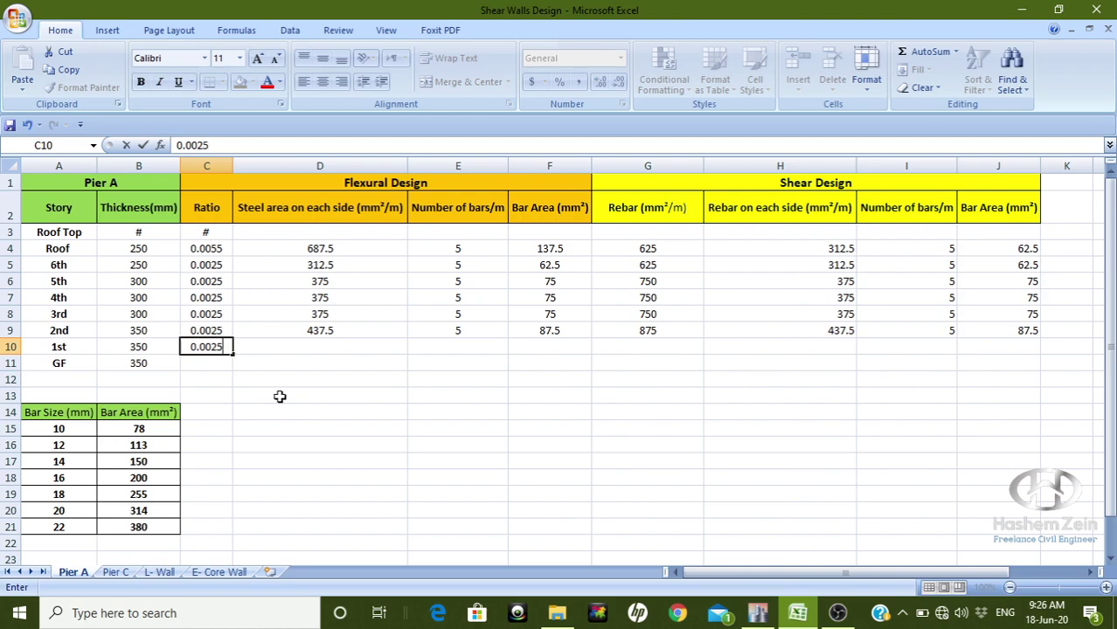
pyautogui.click(340, 344)
pyautogui.click(436, 351)
pyautogui.write('5')
pyautogui.click(535, 429)
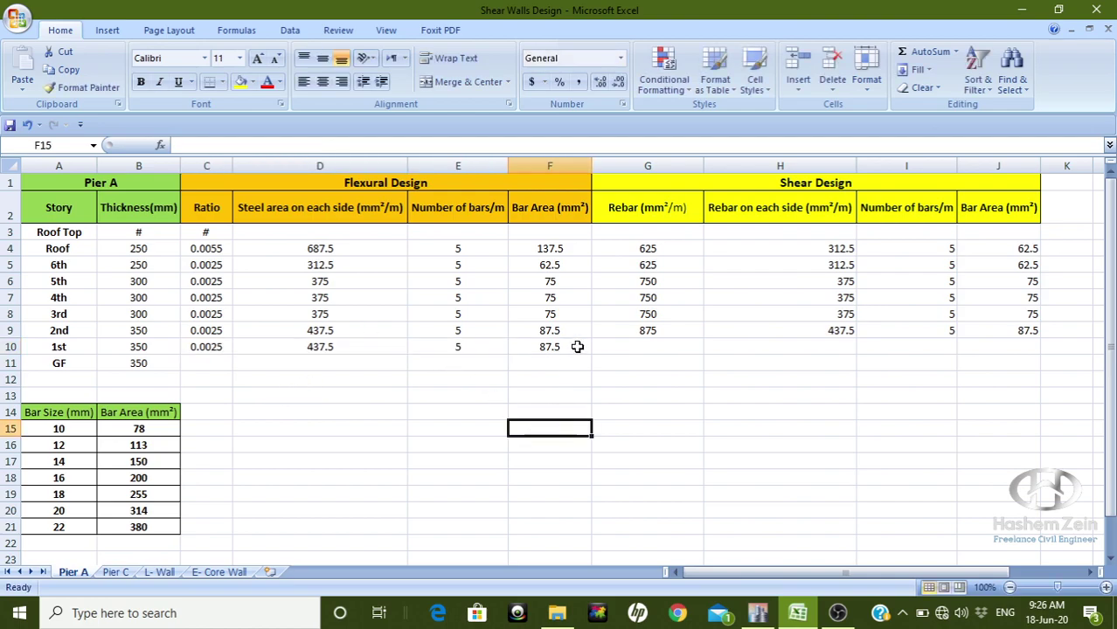
# Enter a shear rebar of 875 mm²/m and 5 bars/m in the 1st story's Shear Design section.
pyautogui.click(629, 350)
pyautogui.write('875')
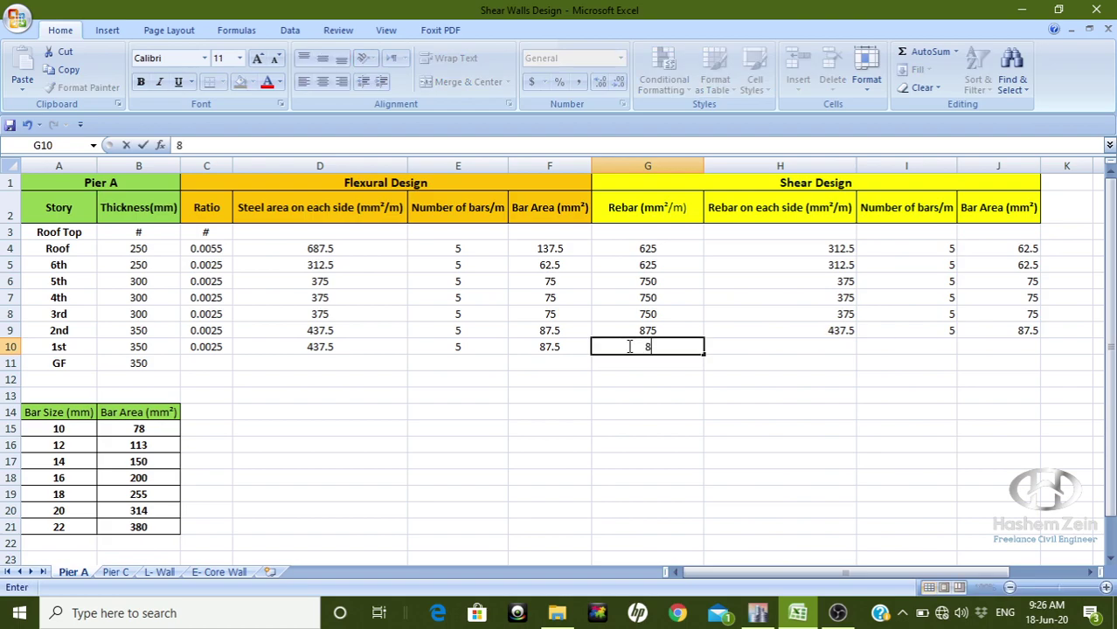
pyautogui.click(641, 393)
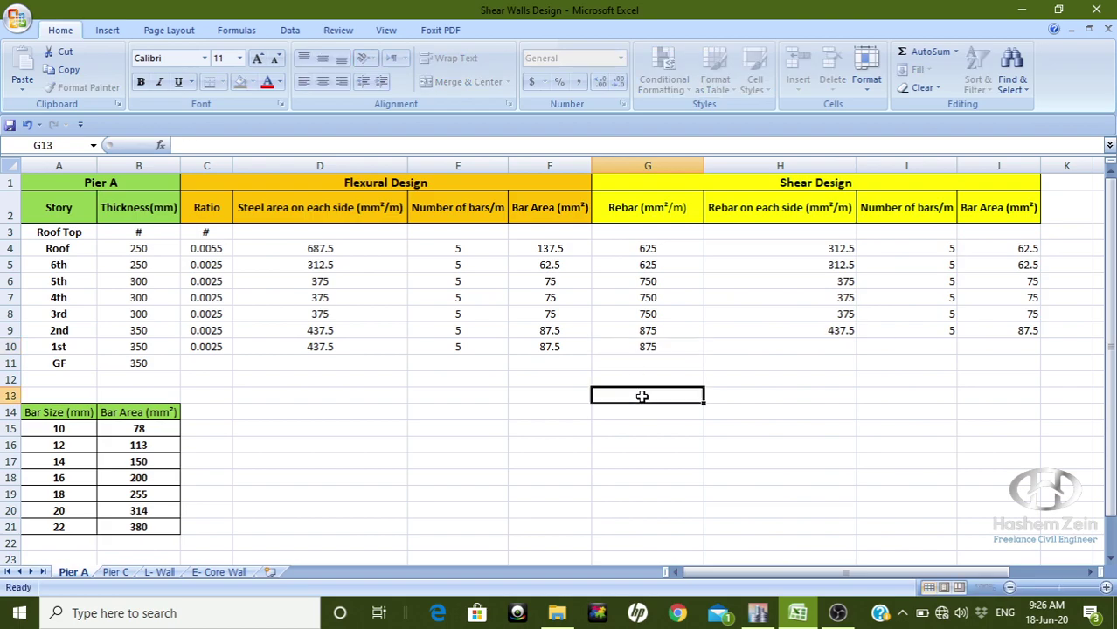
pyautogui.click(861, 350)
pyautogui.write('5')
pyautogui.click(837, 413)
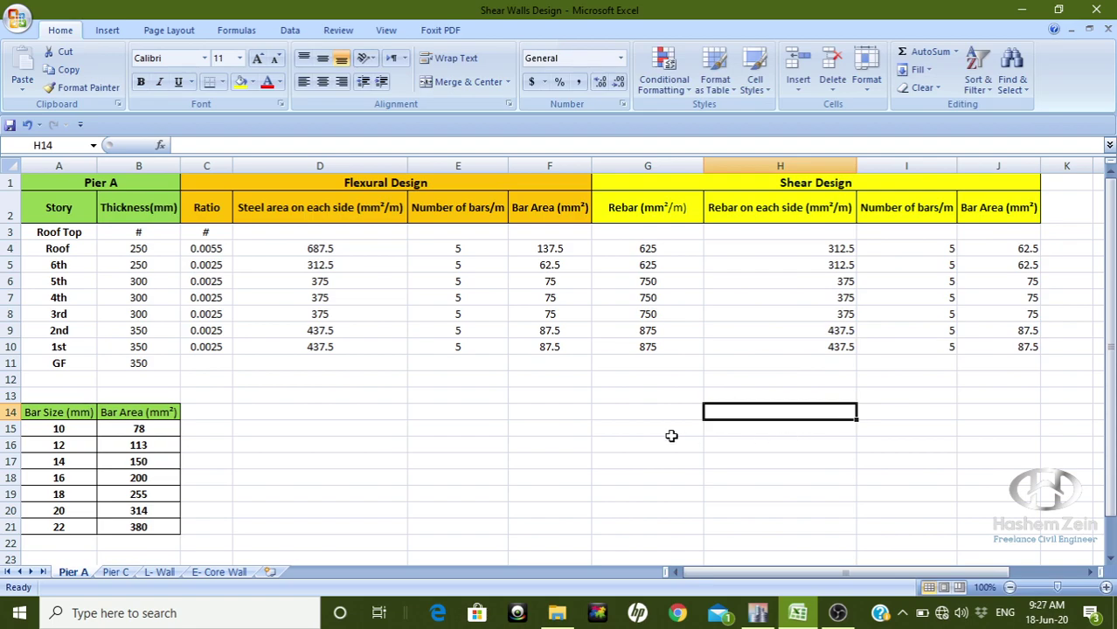
# Switch to ETABS and examine the flexural and shear design results in Pier A's design details for the GF story.
pyautogui.click(214, 361)
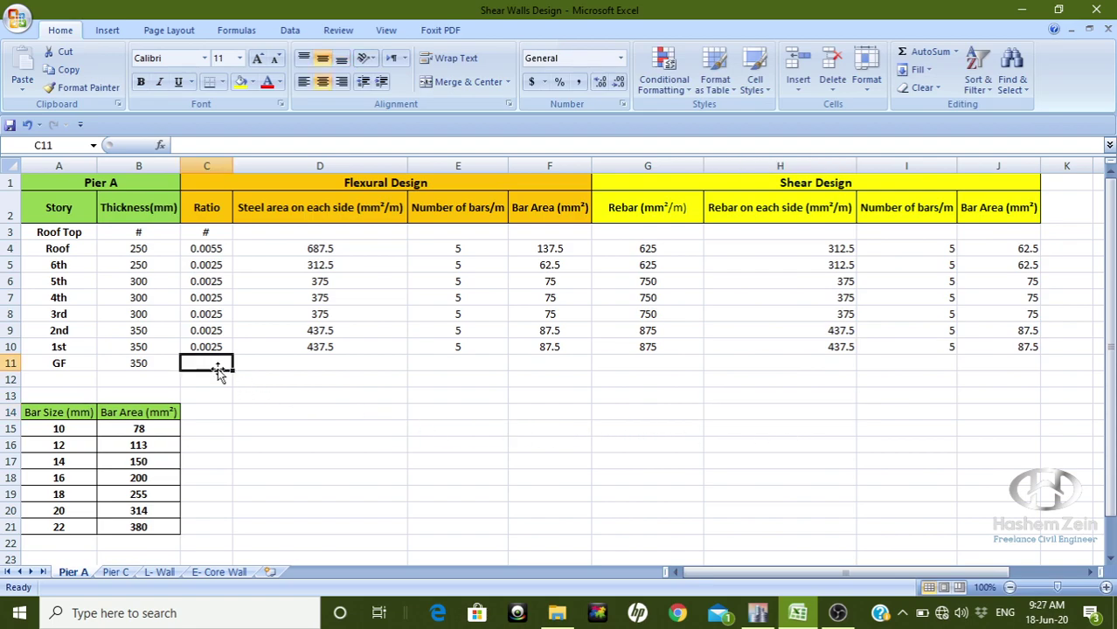
pyautogui.click(757, 613)
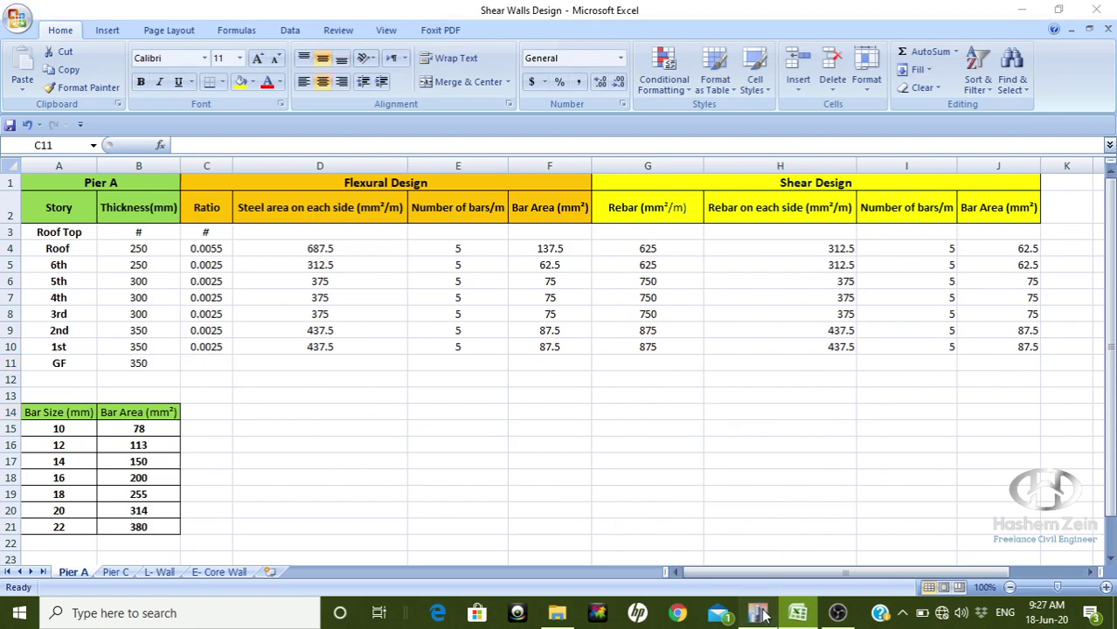
pyautogui.moveTo(870, 520)
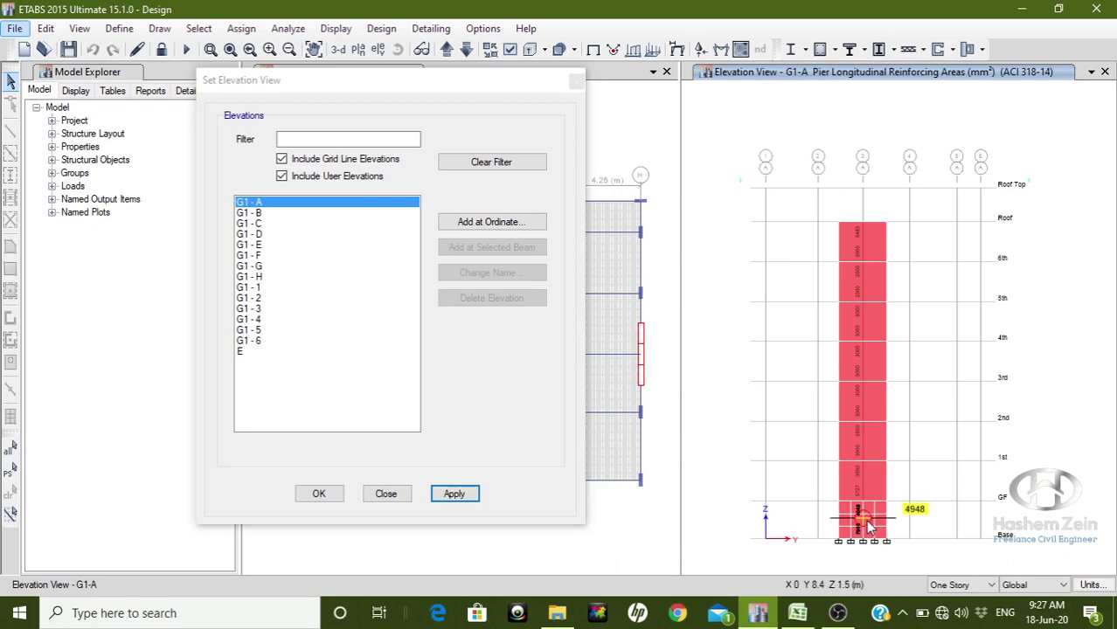
pyautogui.rightClick(863, 522)
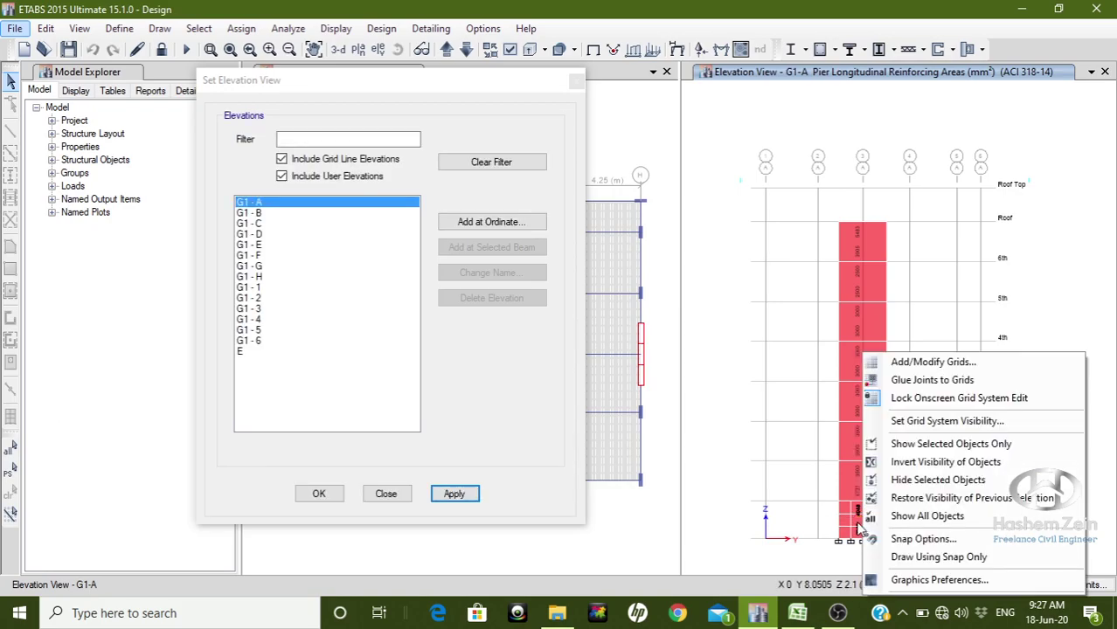
pyautogui.click(859, 528)
pyautogui.rightClick(861, 517)
pyautogui.press('Escape')
pyautogui.moveTo(862, 518)
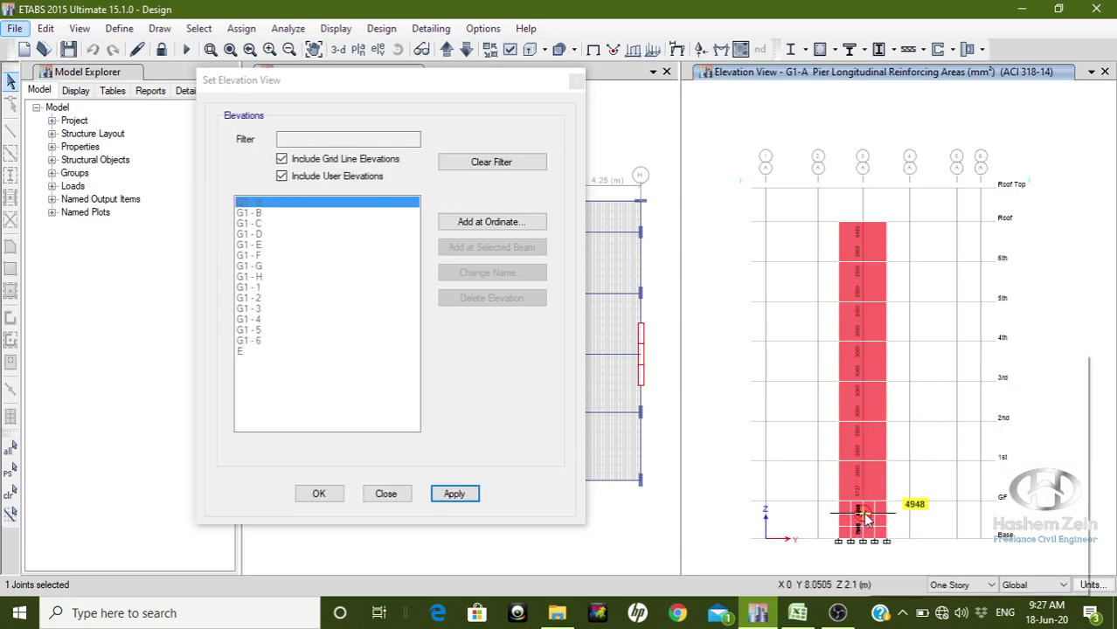
pyautogui.rightClick(866, 519)
pyautogui.press('Escape')
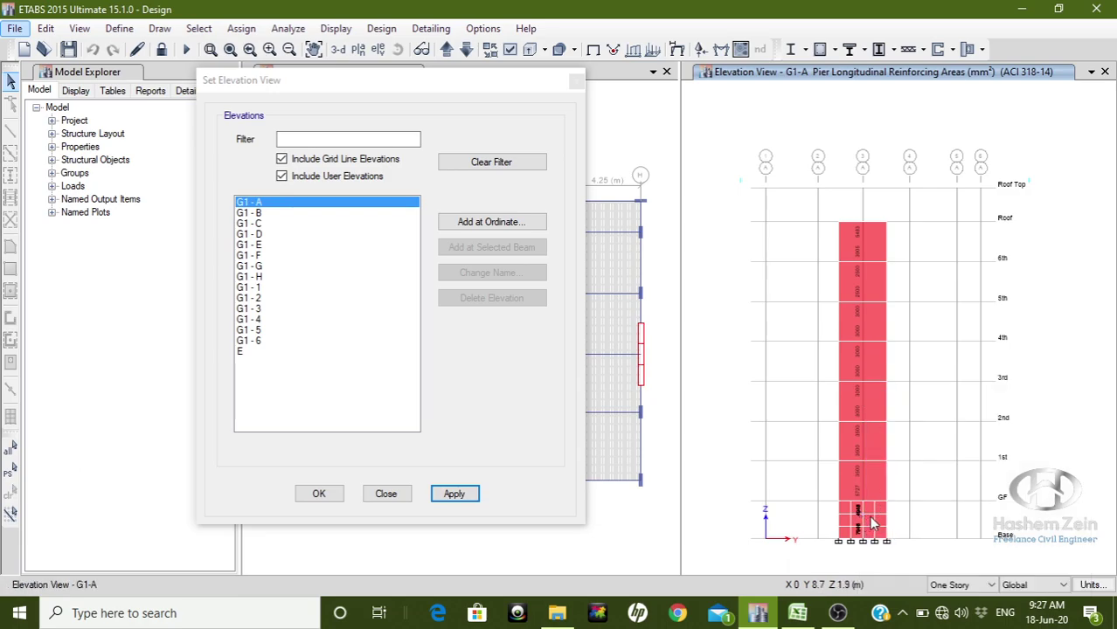
pyautogui.moveTo(863, 518)
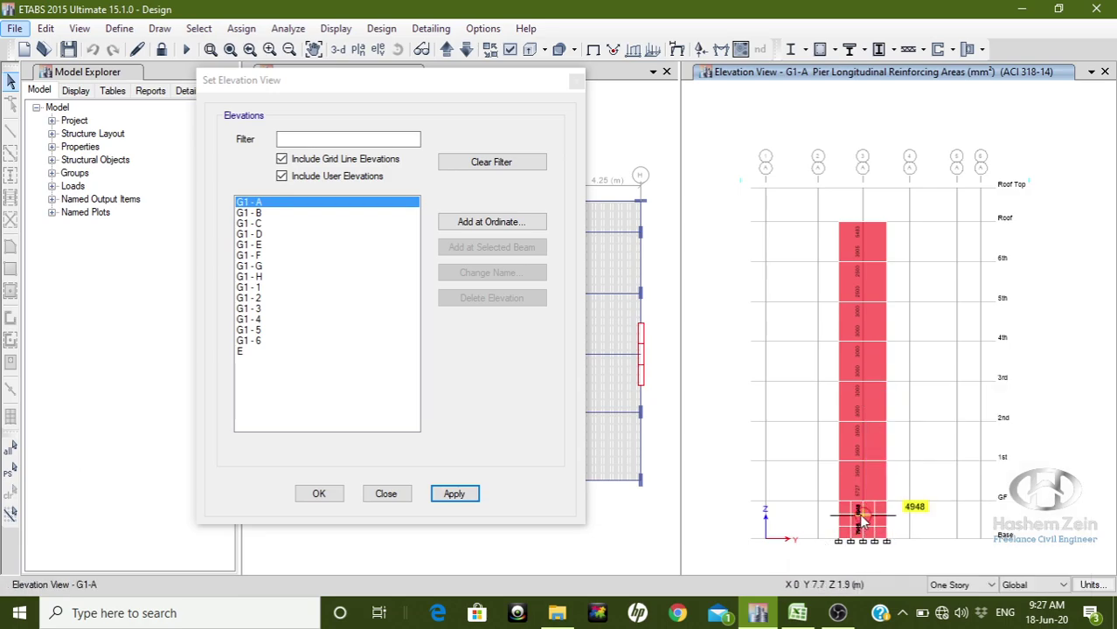
pyautogui.rightClick(864, 518)
pyautogui.press('Escape')
pyautogui.click(865, 522)
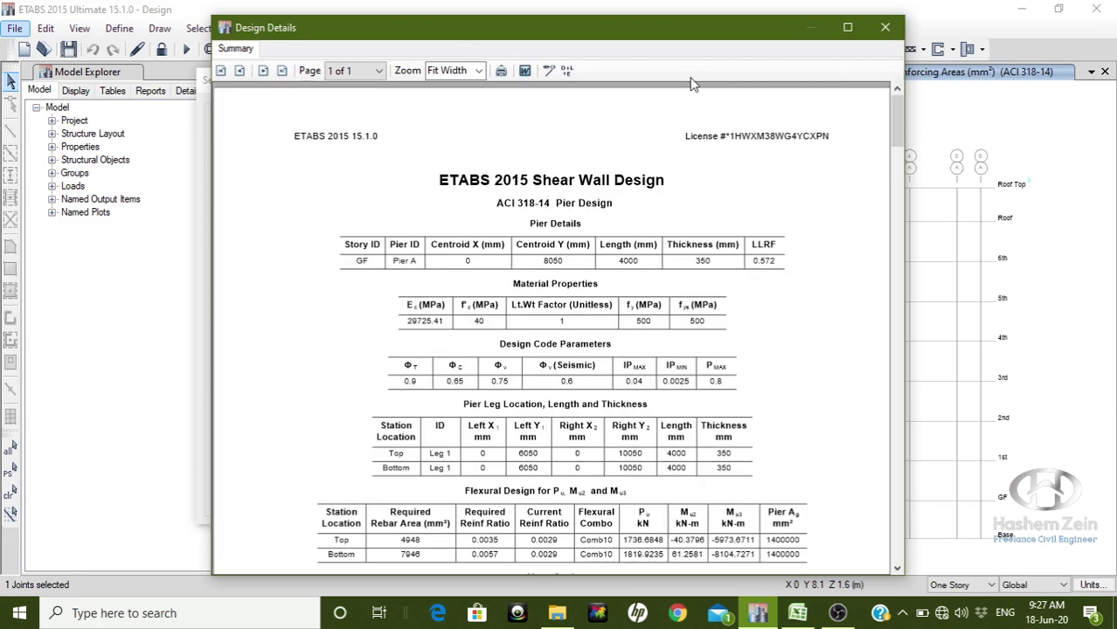
pyautogui.moveTo(895, 146); pyautogui.dragTo(896, 399)
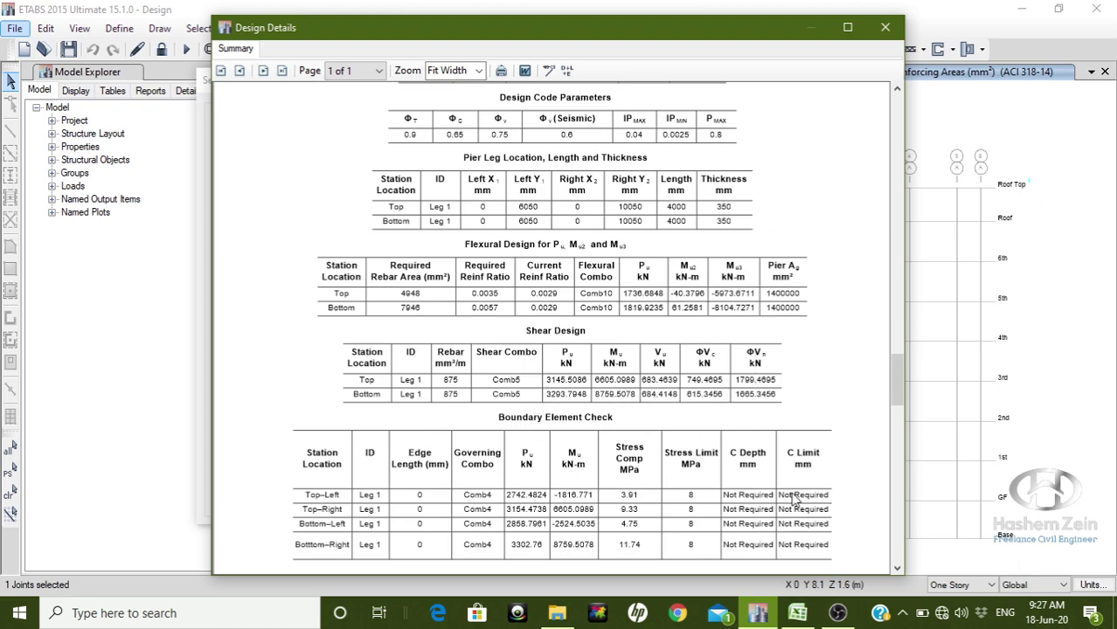
pyautogui.click(884, 30)
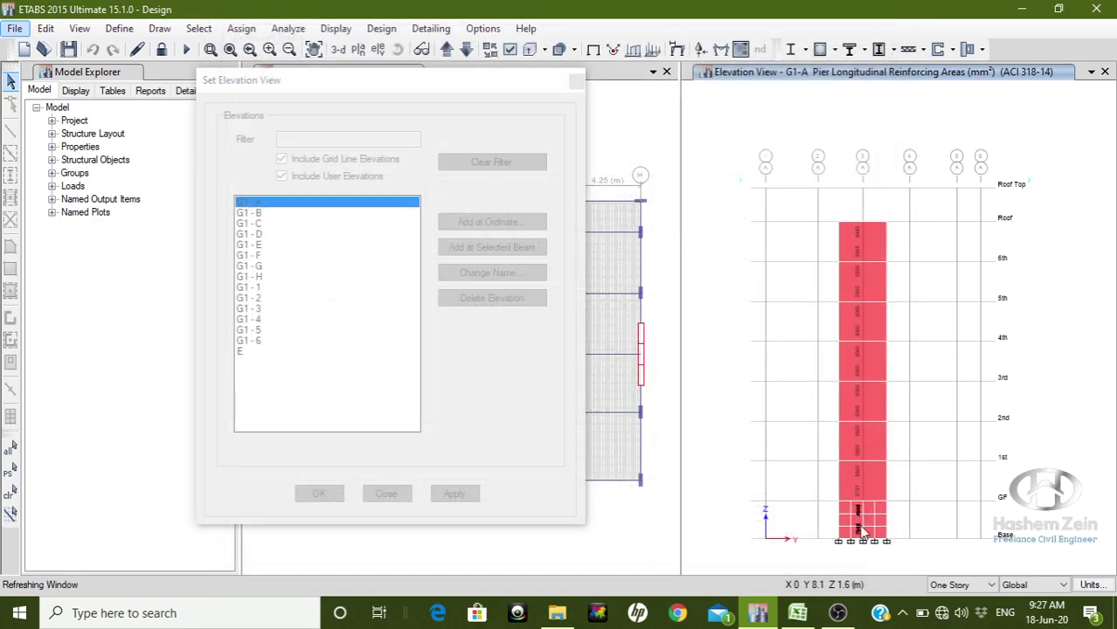
# Return to Excel and enter a ratio of 0.0057 and 5 bars/m in the GF story's Flexural Design section.
pyautogui.click(799, 614)
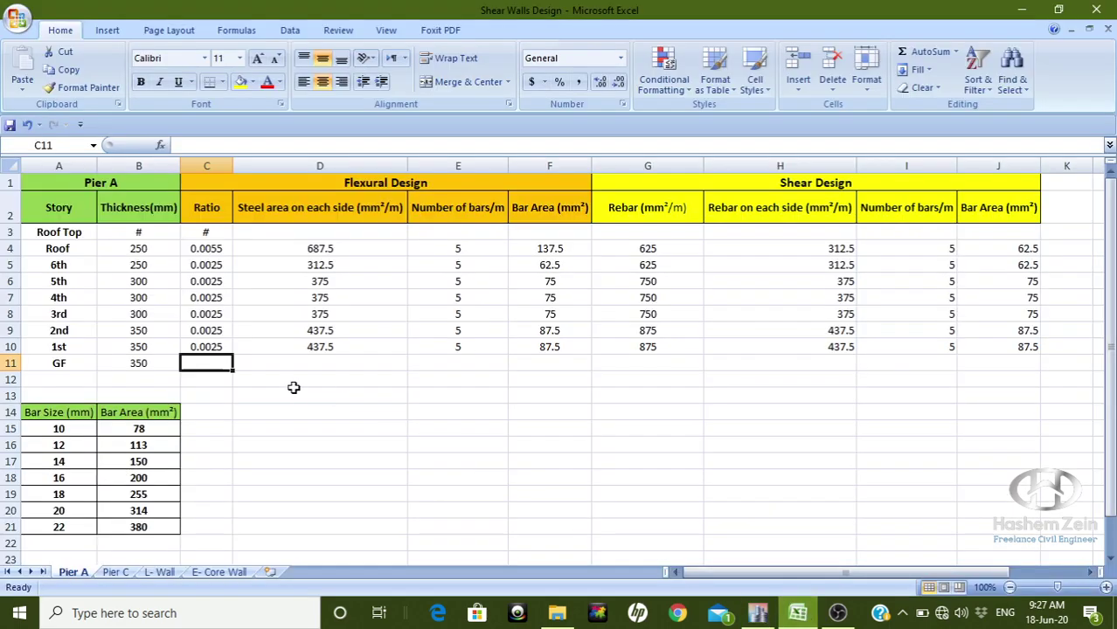
pyautogui.write('0.0057')
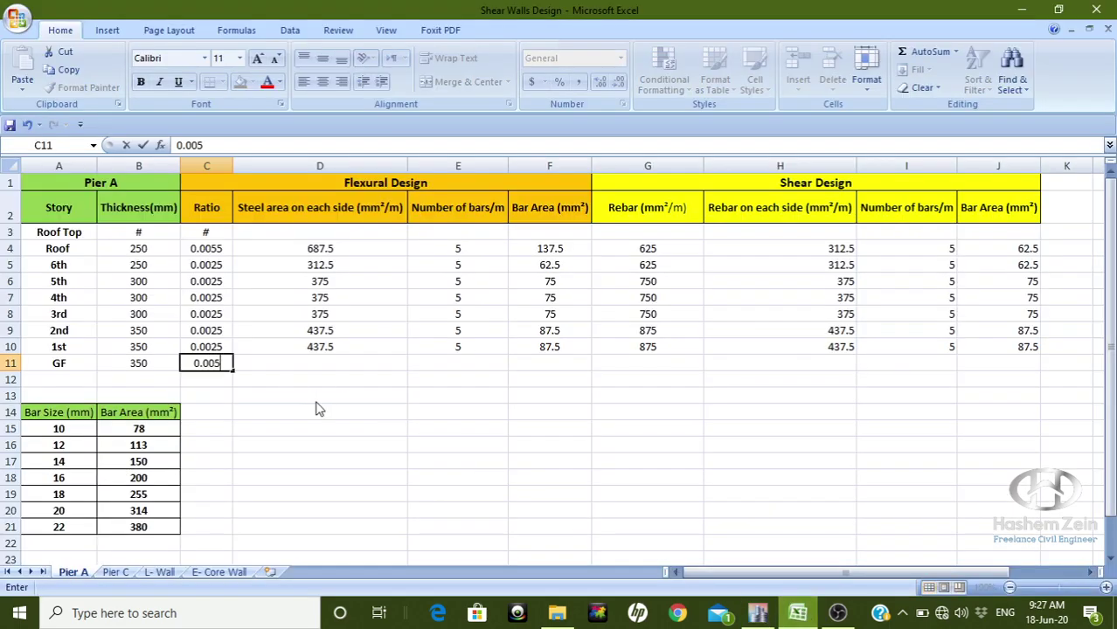
pyautogui.click(315, 402)
pyautogui.click(466, 361)
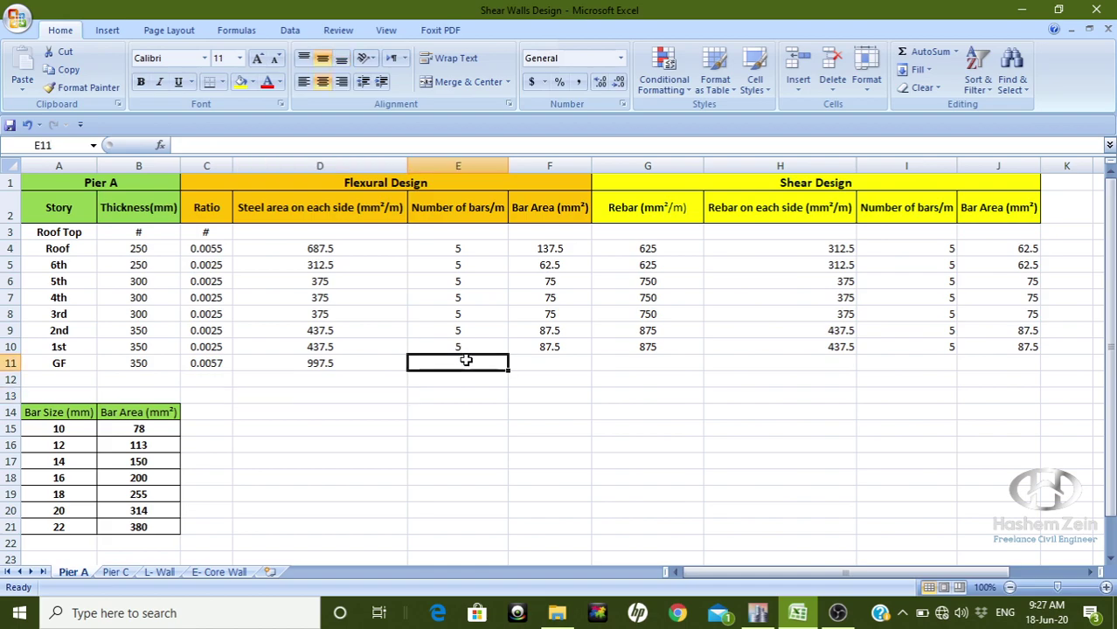
pyautogui.write('5')
pyautogui.click(486, 447)
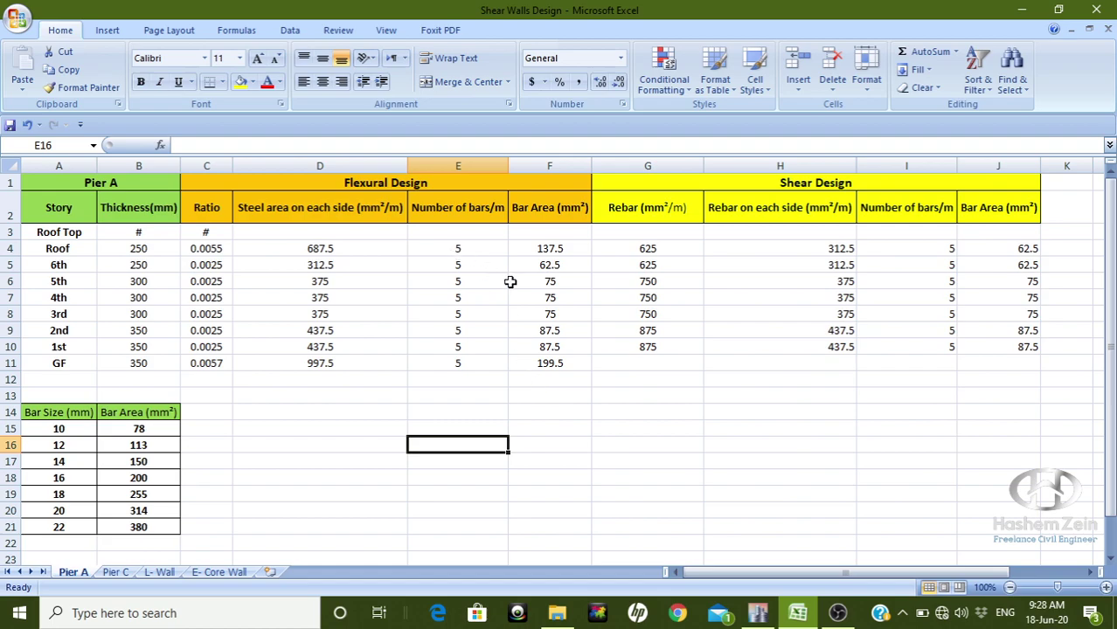
# Enter a shear rebar of 875 mm²/m and 5 bars/m in the GF story's Shear Design section.
pyautogui.click(669, 362)
pyautogui.write('875')
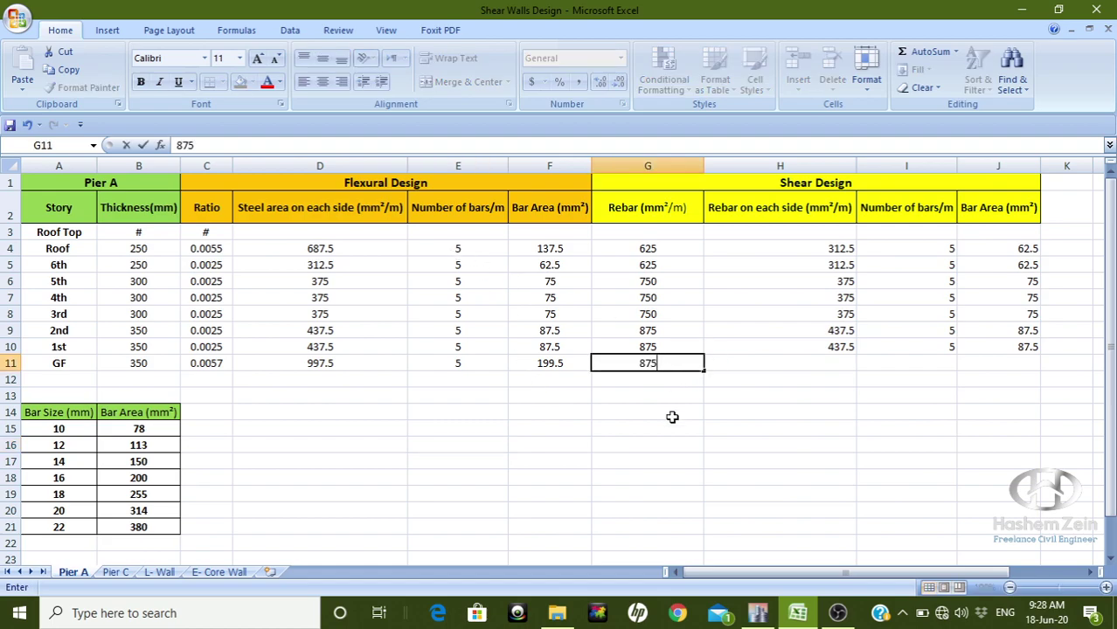
pyautogui.moveTo(680, 459); pyautogui.dragTo(679, 446)
pyautogui.click(891, 358)
pyautogui.write('5')
pyautogui.click(881, 443)
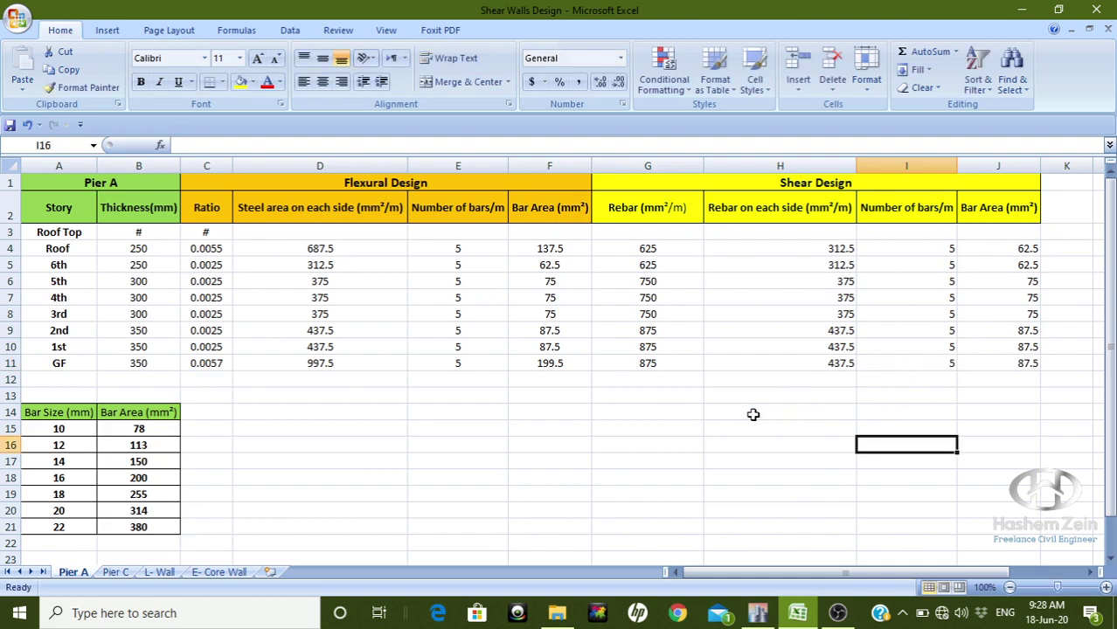
pyautogui.click(411, 463)
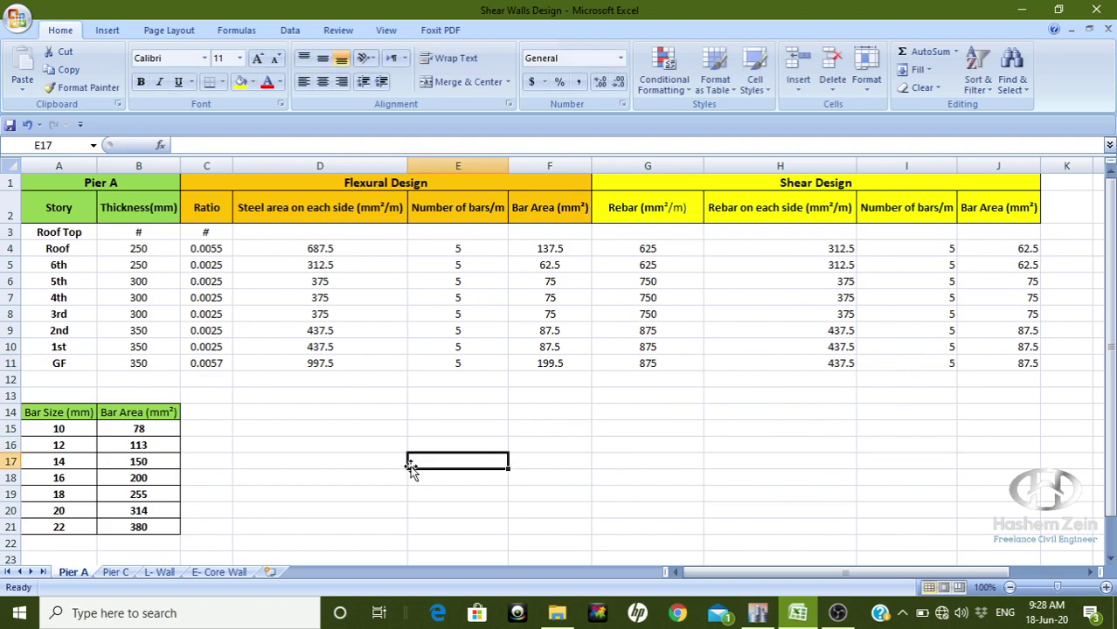
pyautogui.click(289, 446)
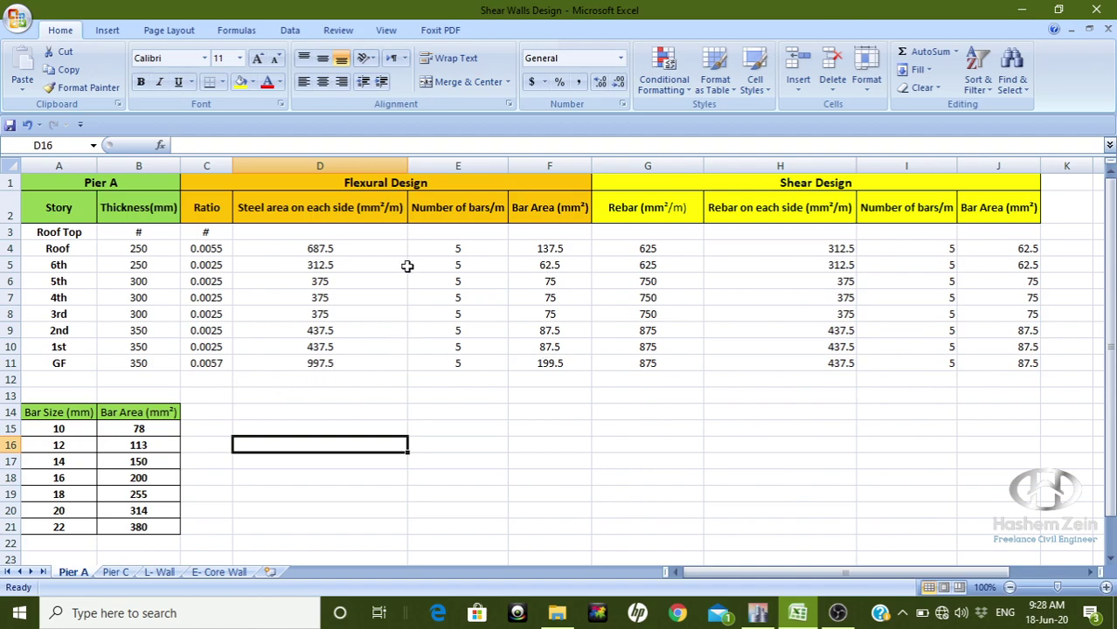
pyautogui.click(569, 366)
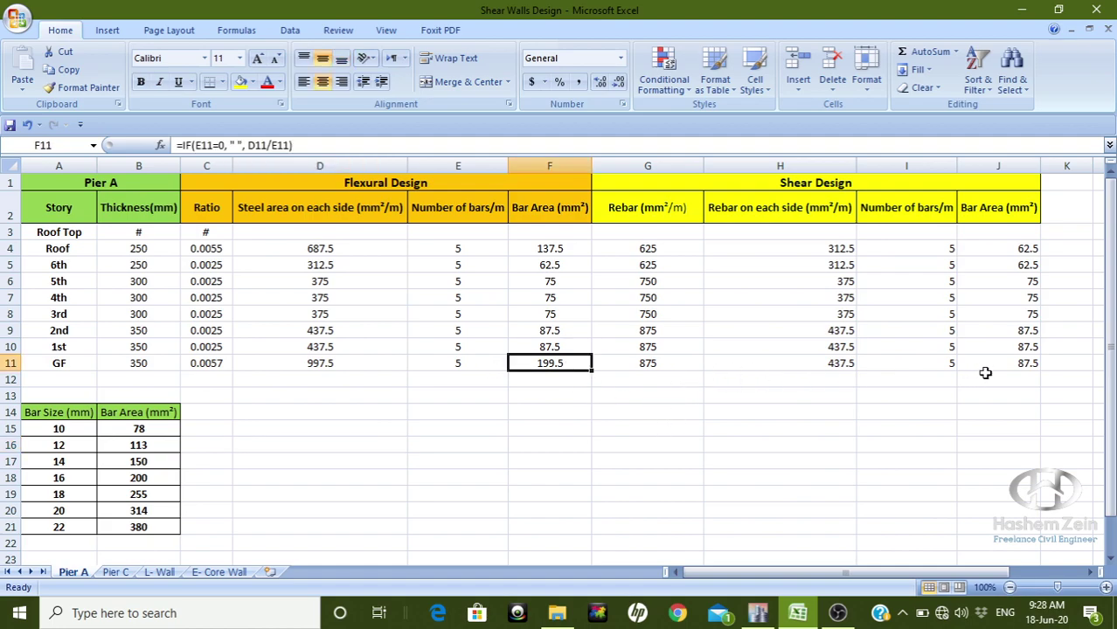
pyautogui.click(767, 431)
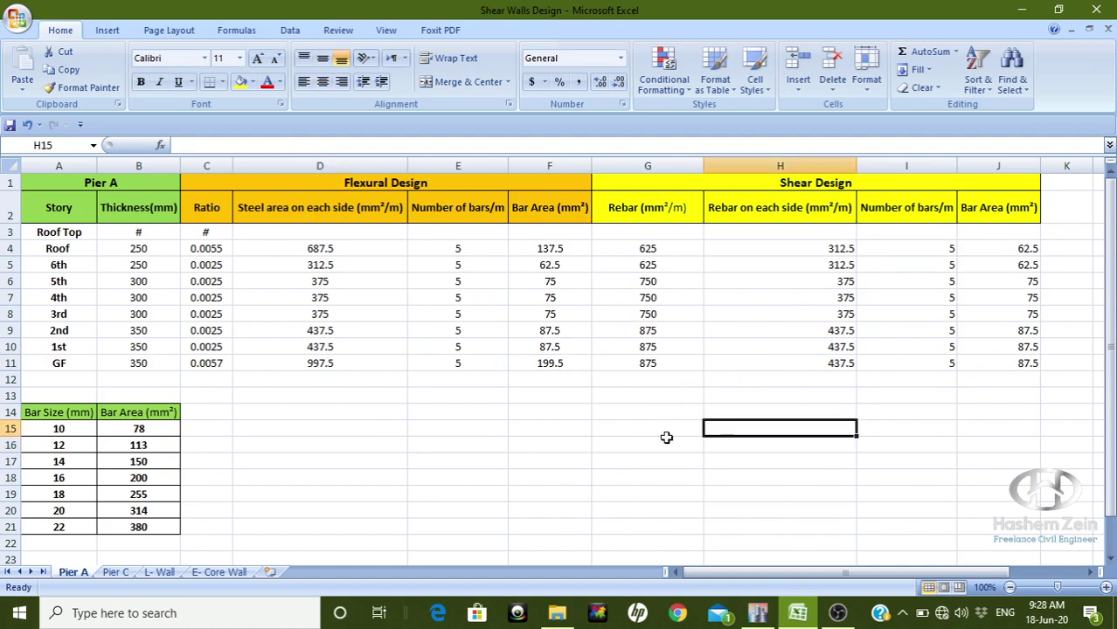
pyautogui.click(424, 441)
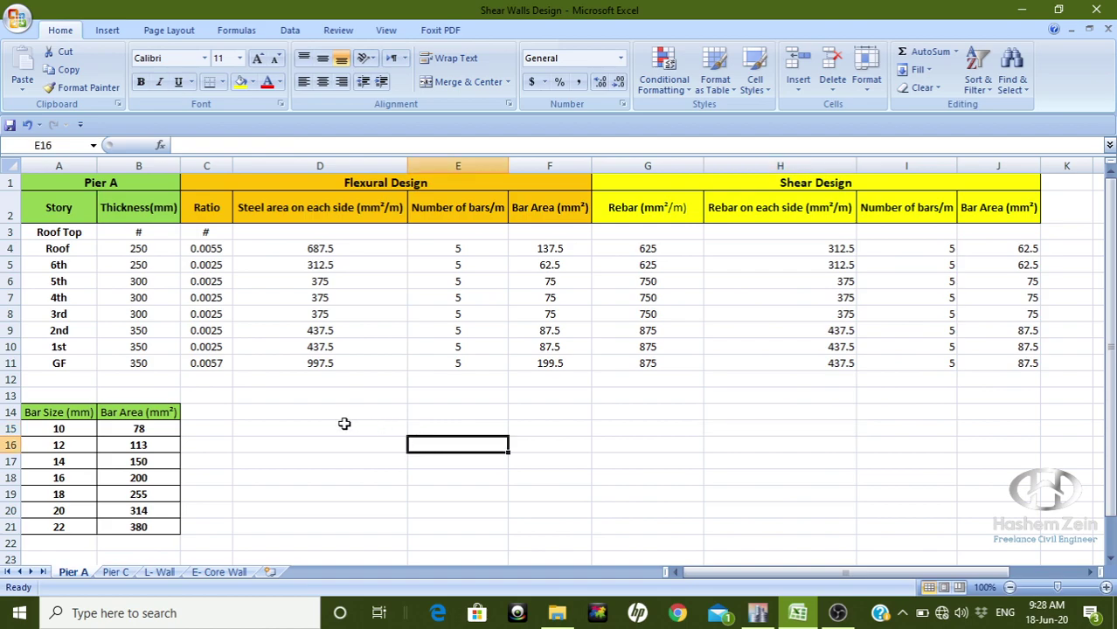